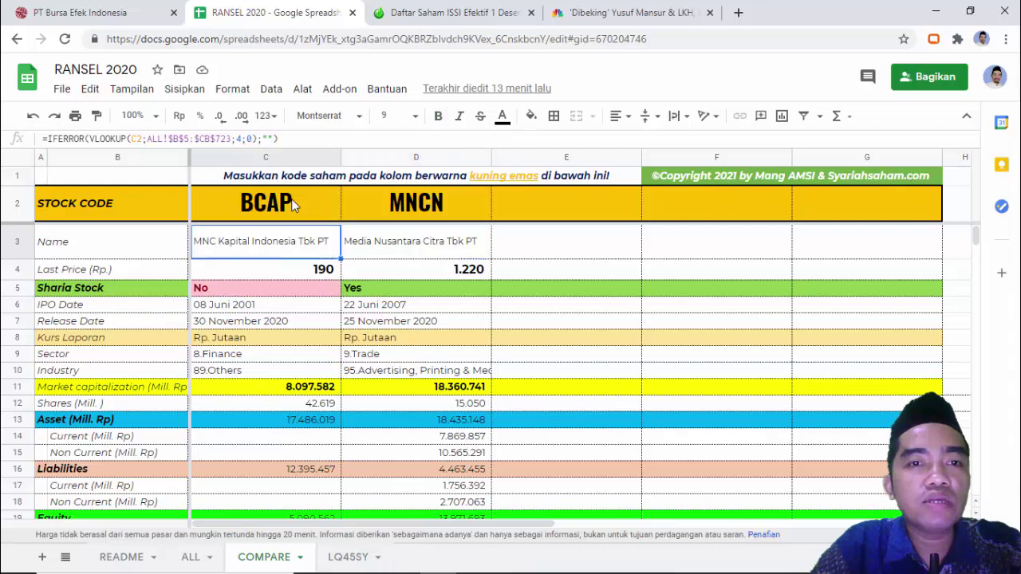
Review the company name, last price and Sharia Stock rows for BCAP and MNCN in the COMPARE sheet
key("Down")
left_click(578, 217)
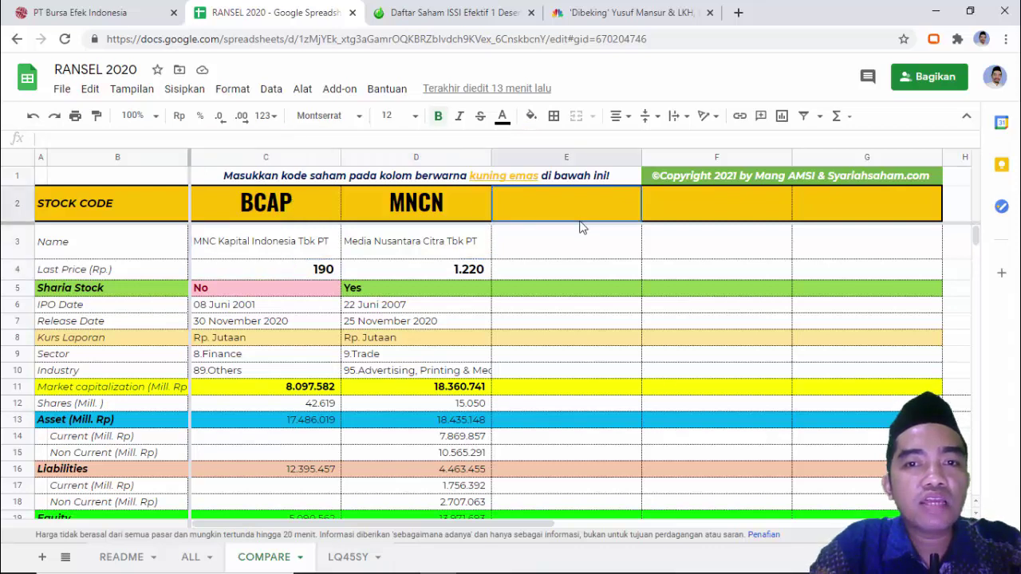
left_click(571, 243)
key("Left")
key("Left")
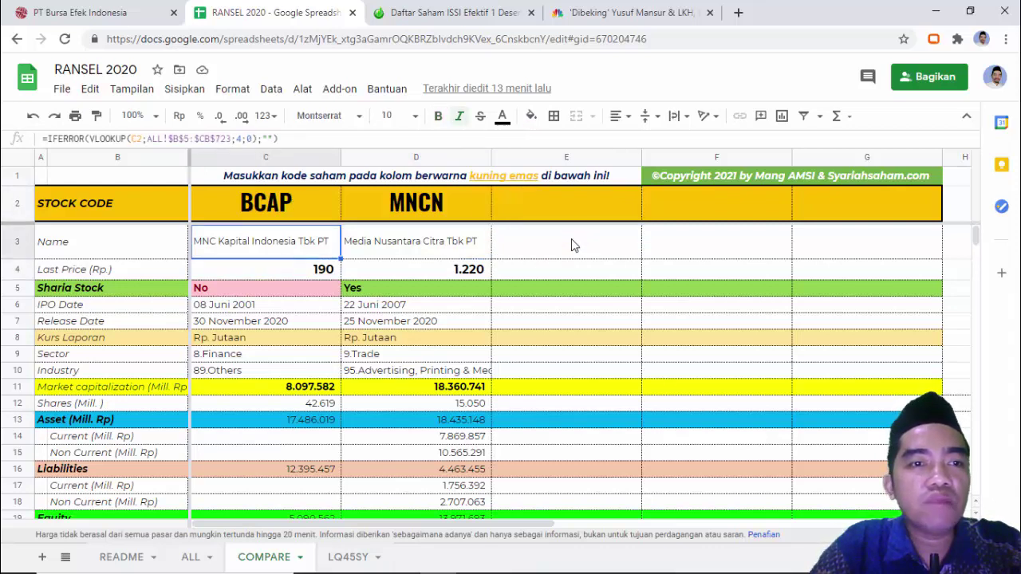
key("Down")
key("Down")
key("Left")
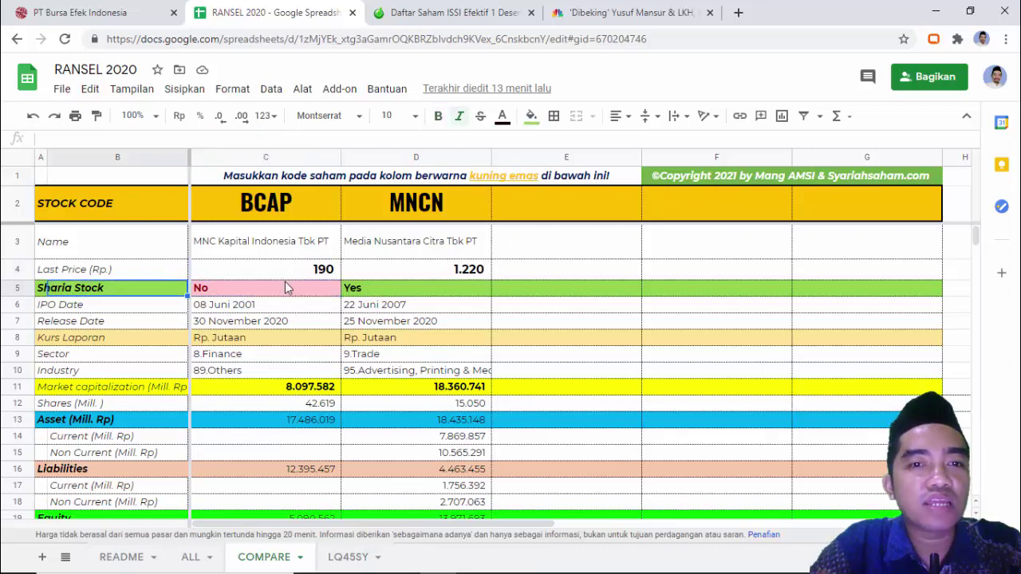
left_click(149, 308)
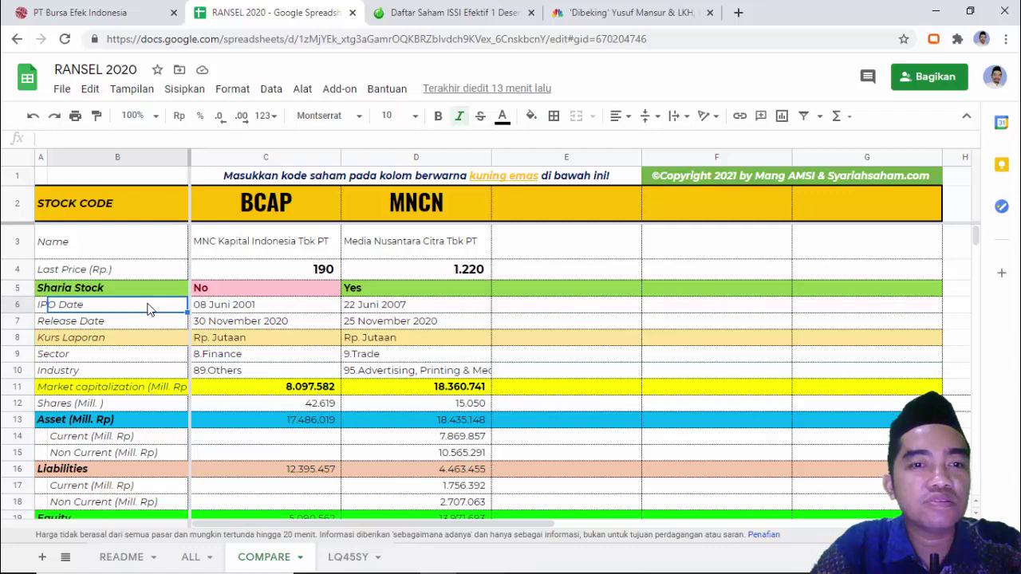
key("Up")
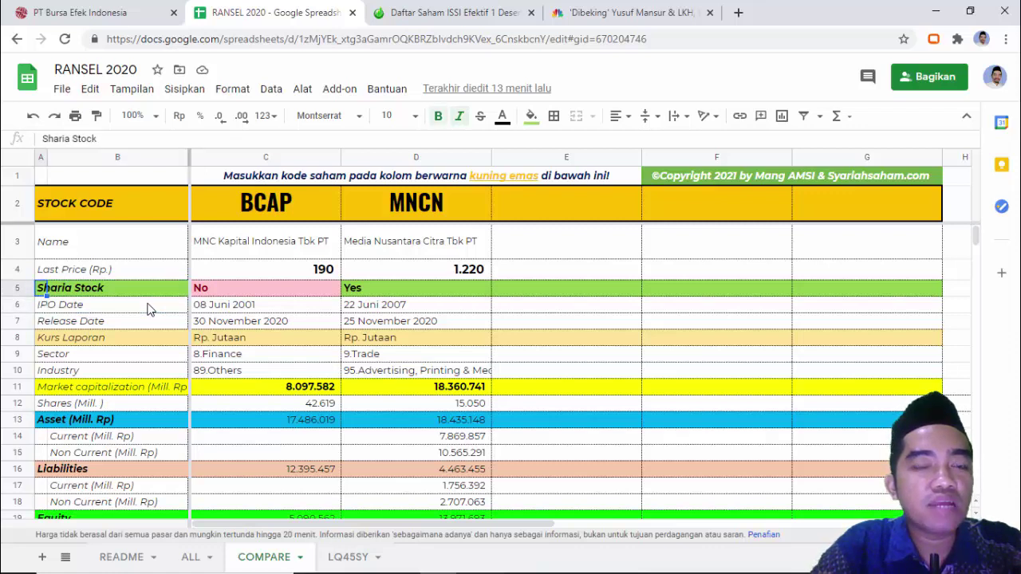
key("Right")
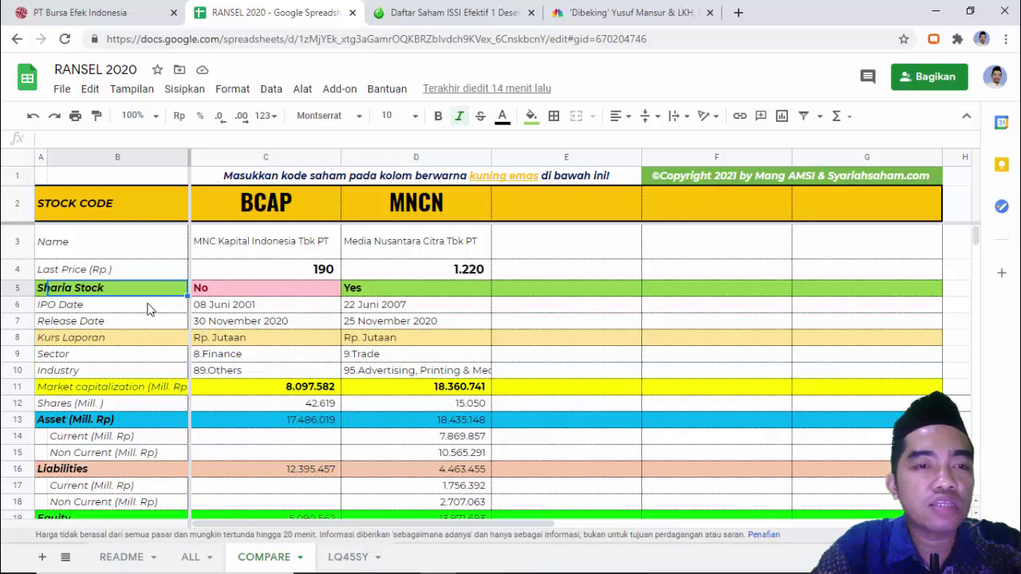
Read the report currency, sector, industry and market capitalization rows, and check MNCN's Sharia Stock status
key("Left")
key("Down")
key("Down")
key("Down")
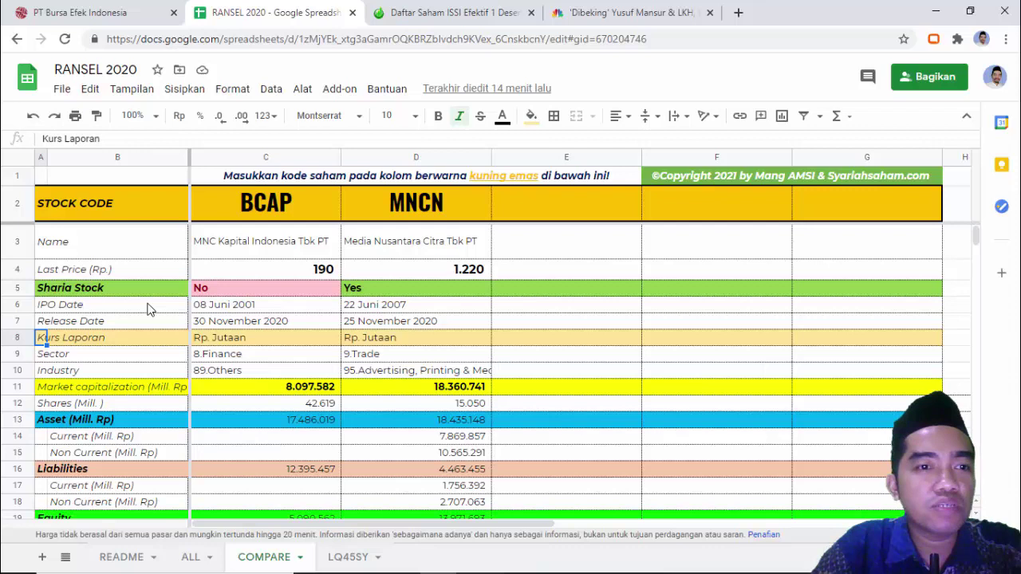
key("Down")
key("Down")
key("Down")
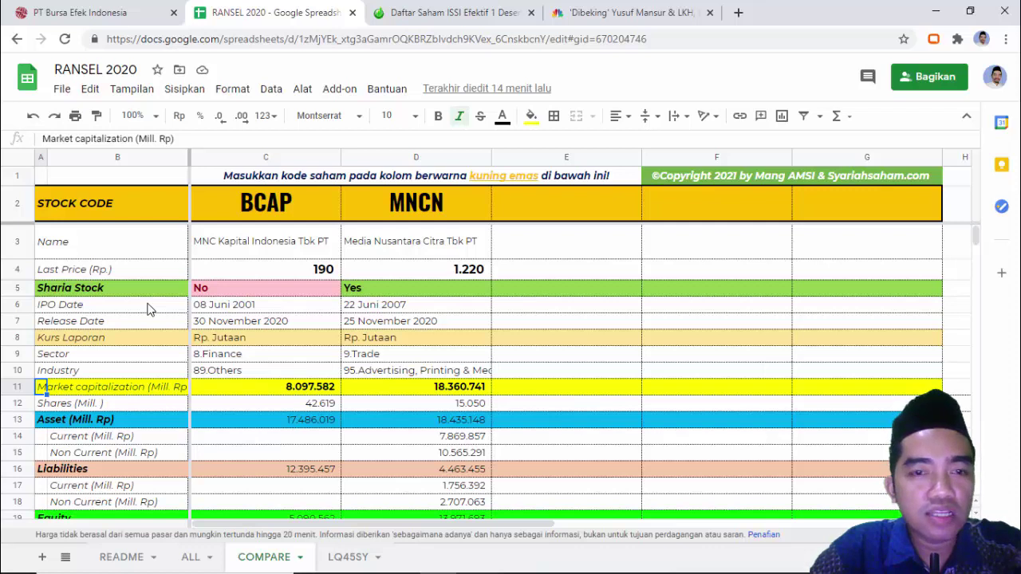
key("Up")
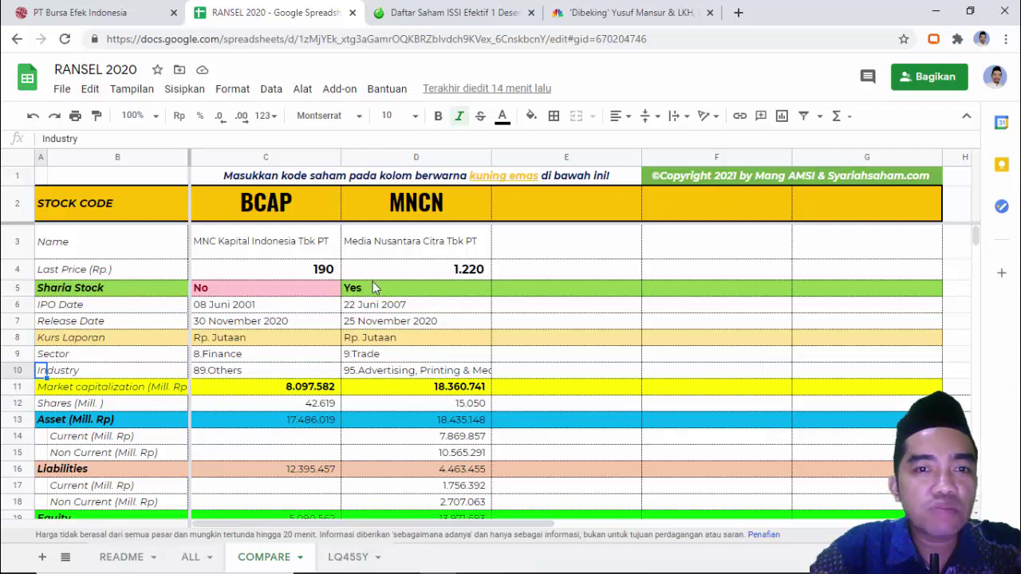
left_click(375, 289)
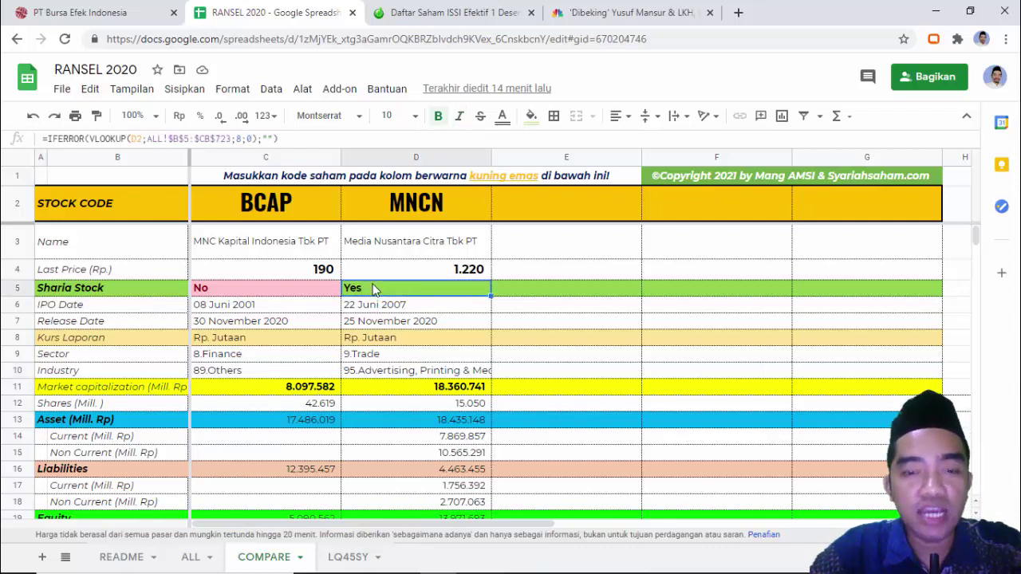
Compare the asset, liabilities, equity and revenue rows of BCAP and MNCN down to the Net Profit heading
left_click(107, 432)
key("Right")
key("Down")
key("Left")
key("Down")
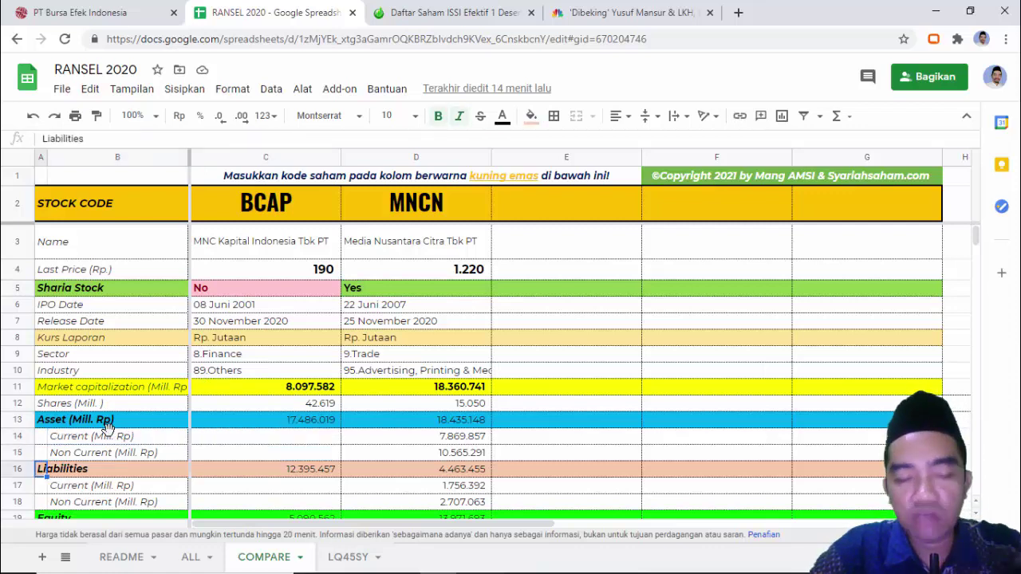
key("Down")
key("Down")
key("Down")
key("Down")
key("Down")
key("Down")
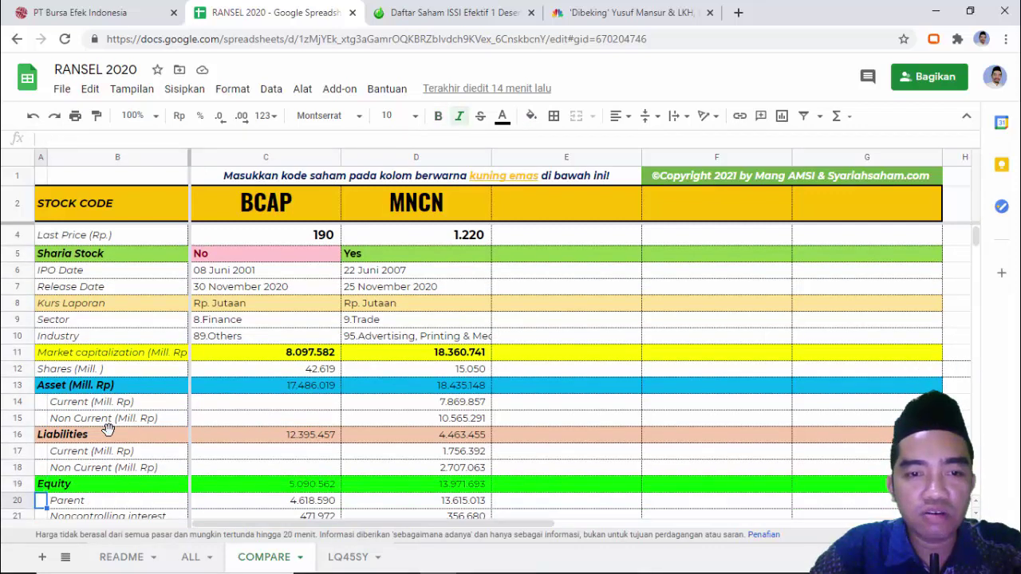
key("Down")
key("Down")
key("Down")
key("Down")
key("Down")
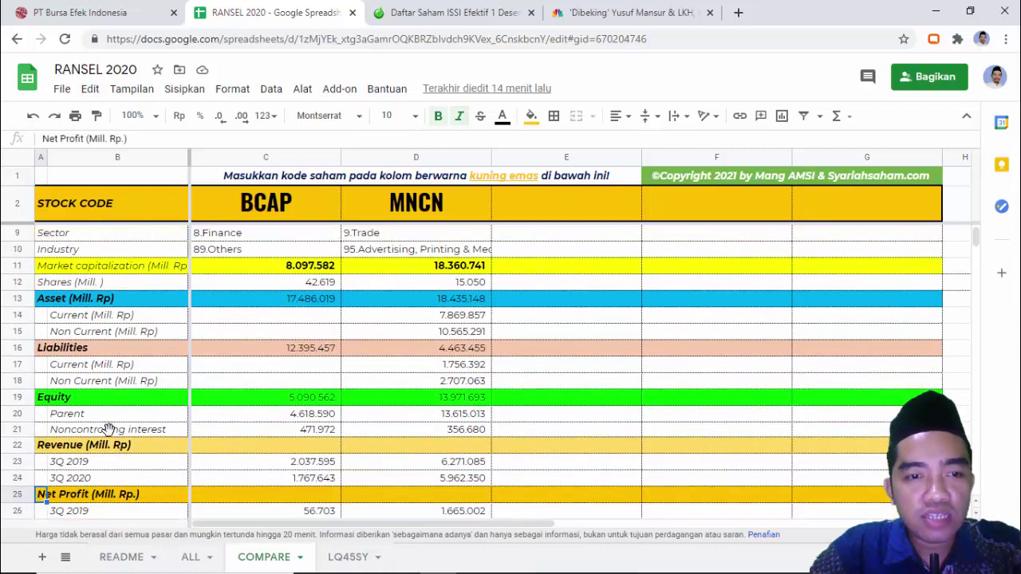
Examine the 3Q net profit figures and the YoY and QoQ revenue growth, ending on BCAP's YoY net profit growth
key("Down")
key("Down")
key("Down")
key("Up")
key("Right")
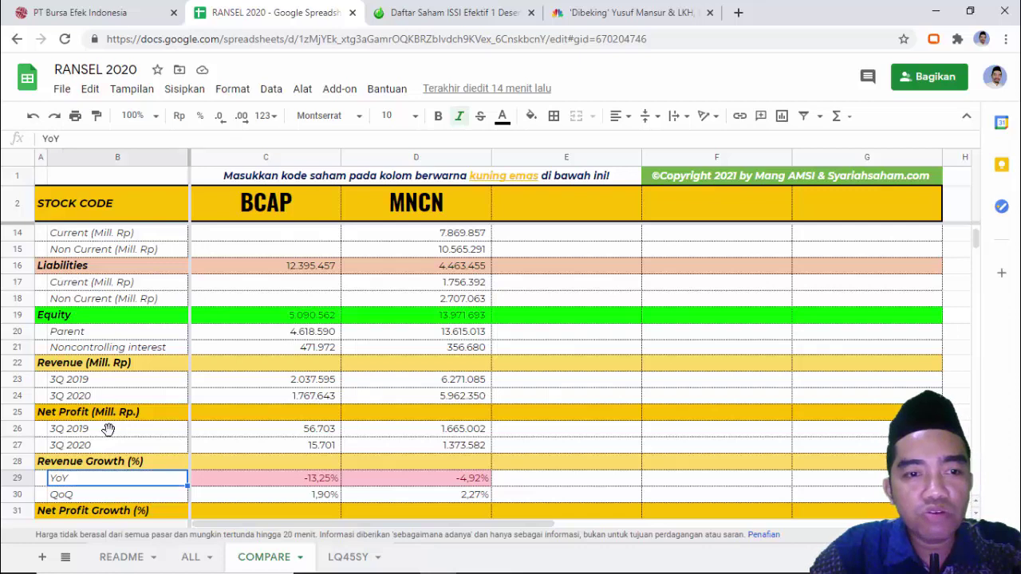
key("Down")
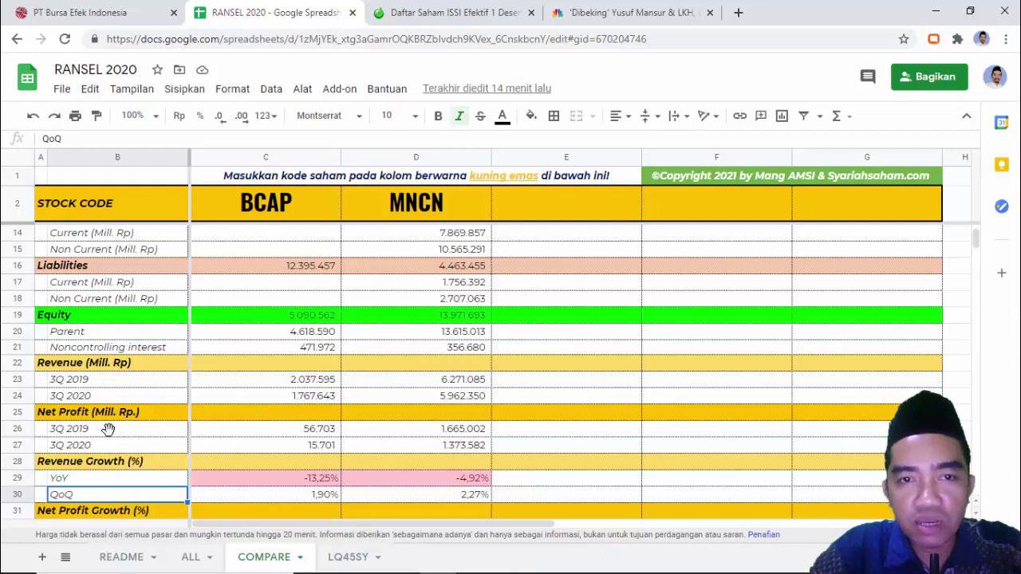
key("Down")
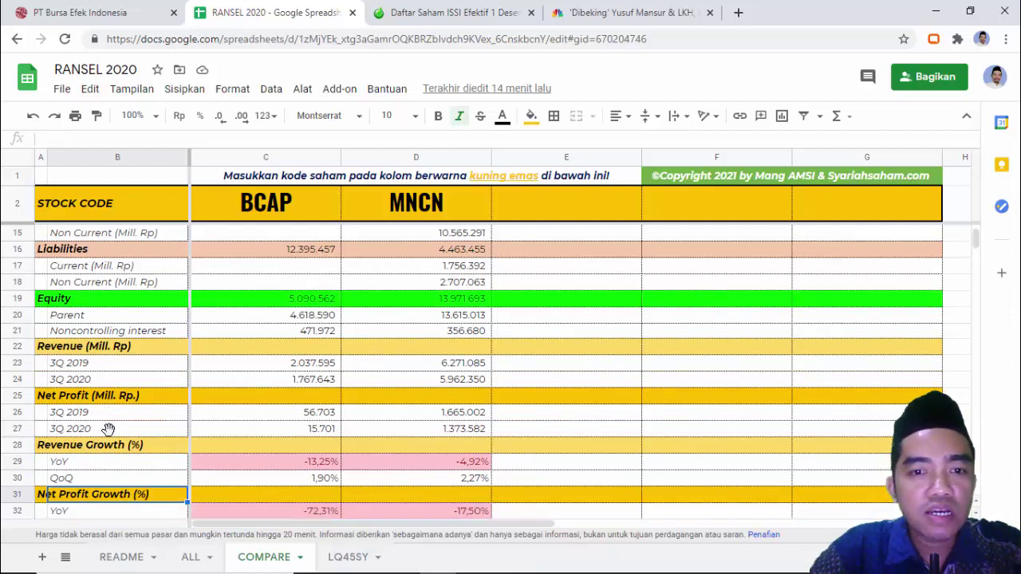
key("Down")
key("Right")
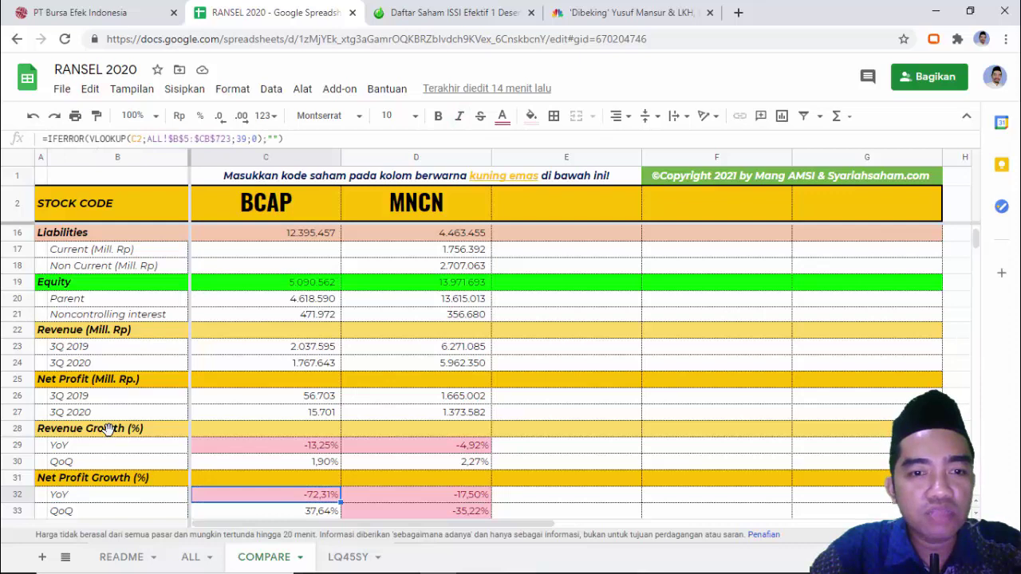
Go back to the Revenue Growth heading and recheck the revenue and net profit growth rows of both stocks
key("Left")
key("Up")
key("Up")
key("Up")
key("Up")
key("Up")
key("Up")
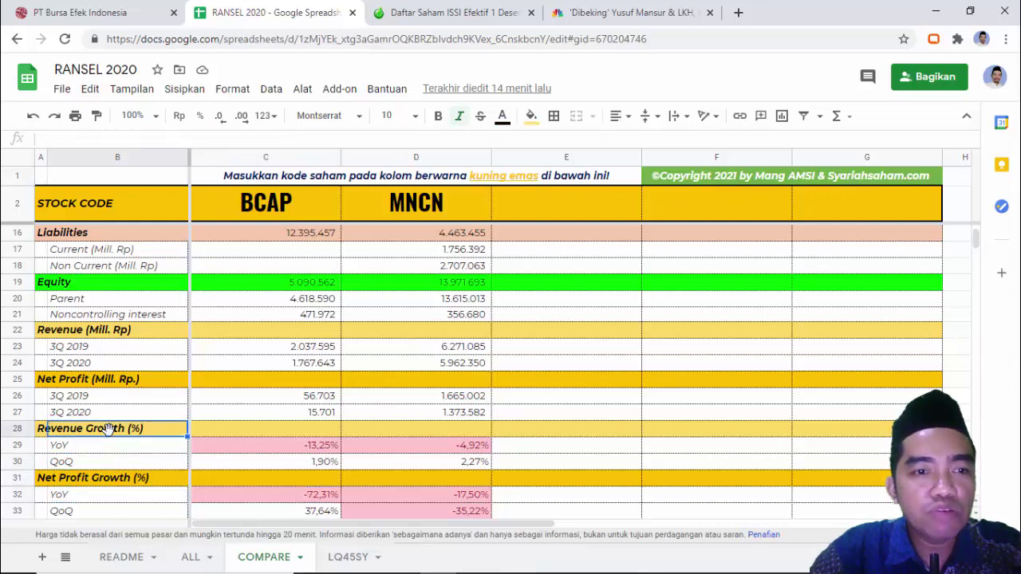
key("Right")
key("Left")
key("Right")
key("Down")
key("Left")
key("Left")
key("Down")
key("Down")
key("Down")
key("Down")
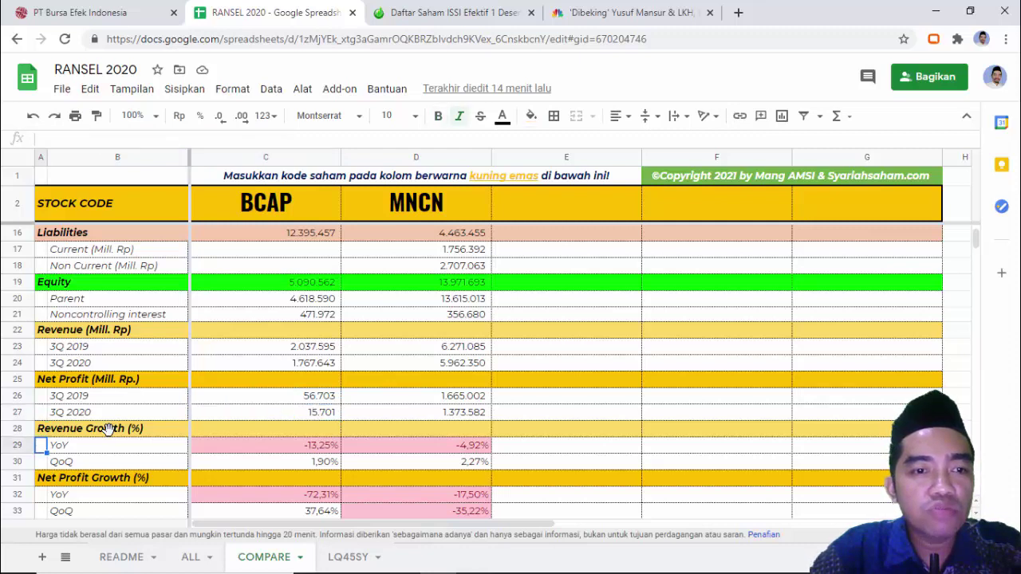
key("Down")
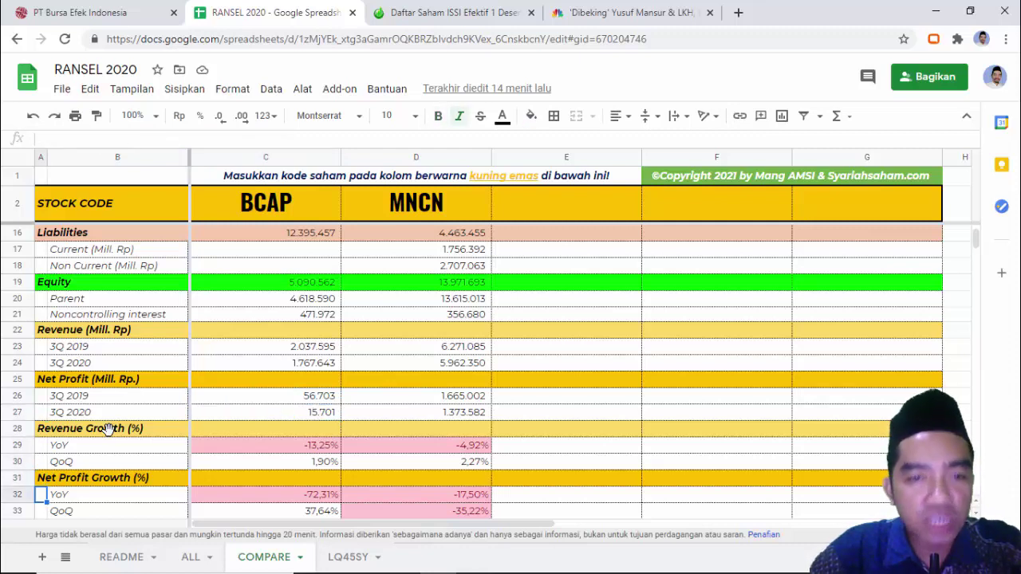
Compare both stocks' net profit growth, net cash increase with its operating, investing and financing parts, and dividend yield
key("Right")
key("Right")
key("Right")
key("Left")
key("Left")
key("Down")
key("Down")
key("Down")
key("Down")
key("Down")
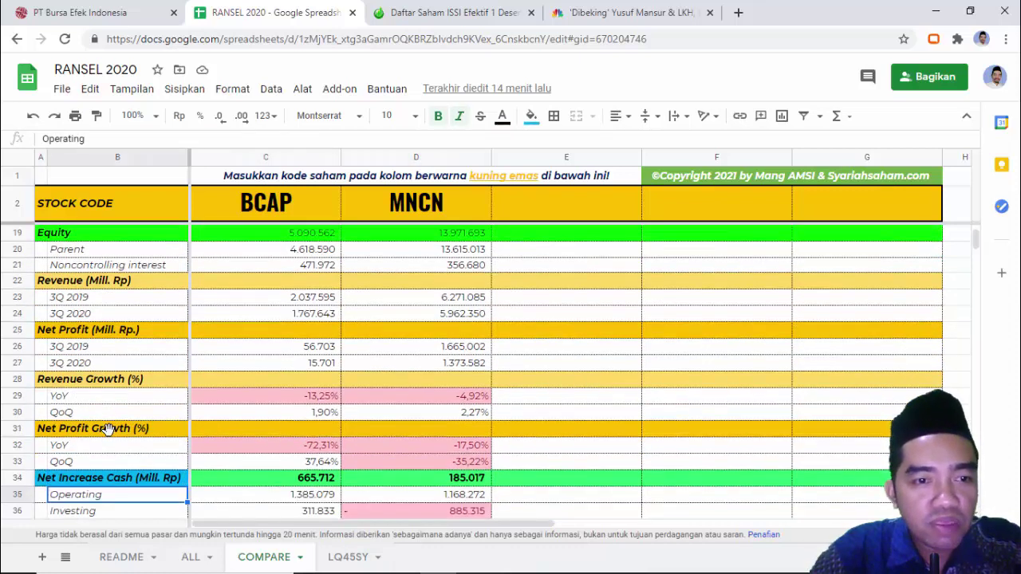
key("Down")
key("Down")
key("Down")
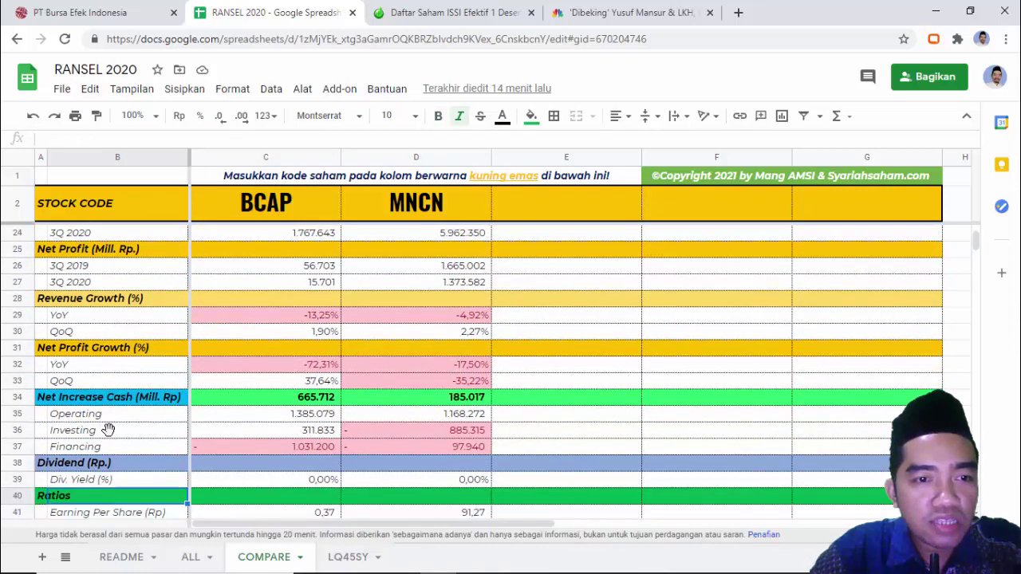
Compare Earning Per Share and Book Value in the Ratios section for BCAP and MNCN
key("Down")
key("Down")
key("Down")
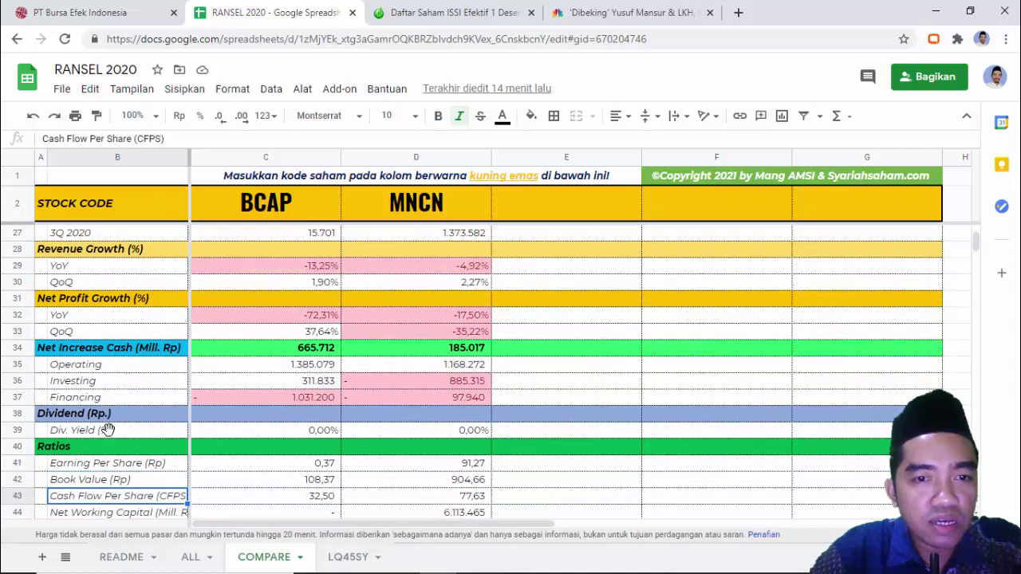
key("Down")
key("Up")
key("Up")
key("Up")
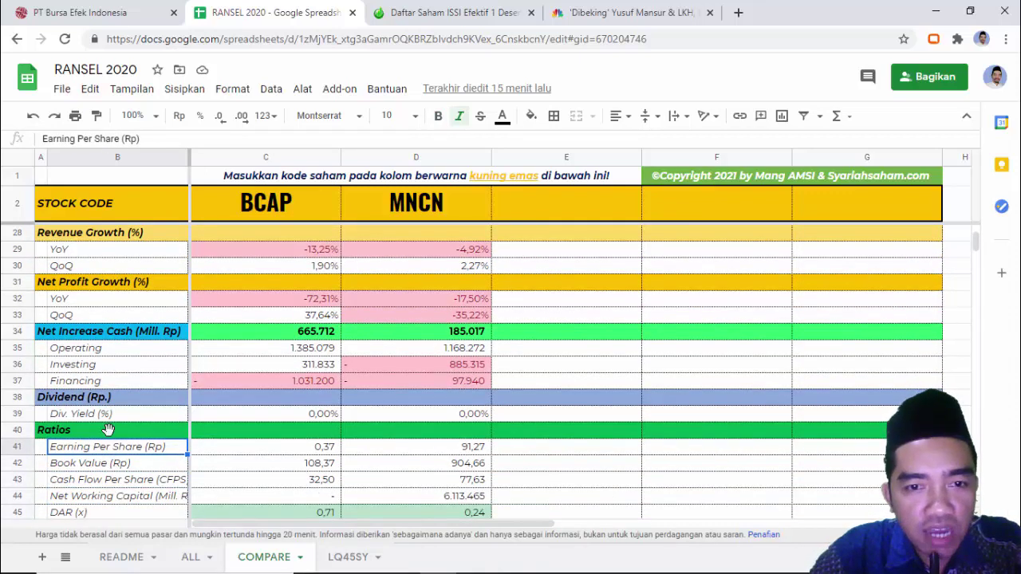
key("Right")
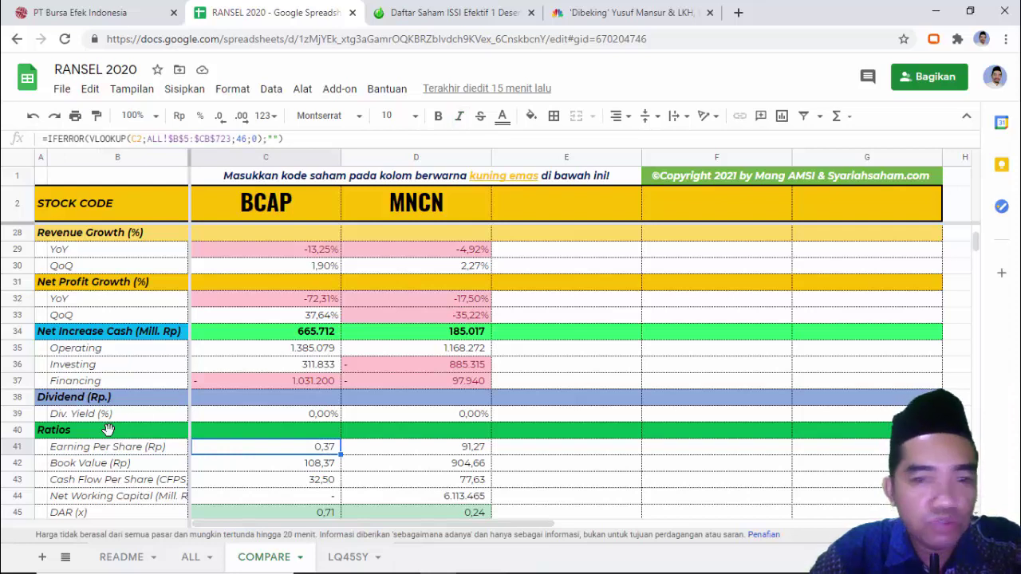
key("Left")
key("Down")
key("Right")
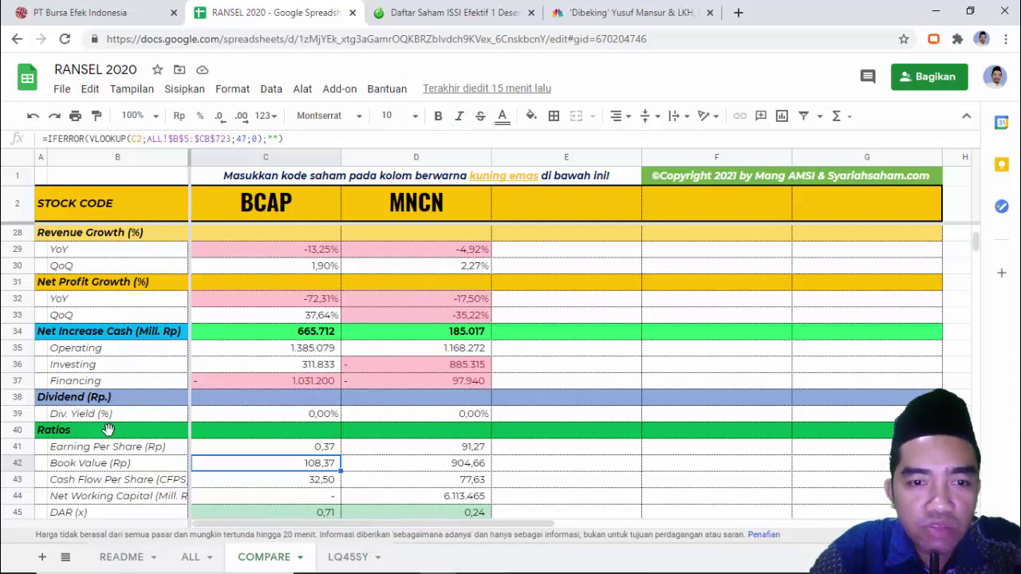
Examine the Cash Flow Per Share, Net Working Capital, DAR, DER and CR ratios of both stocks
key("Down")
key("Left")
key("Down")
key("Down")
key("Down")
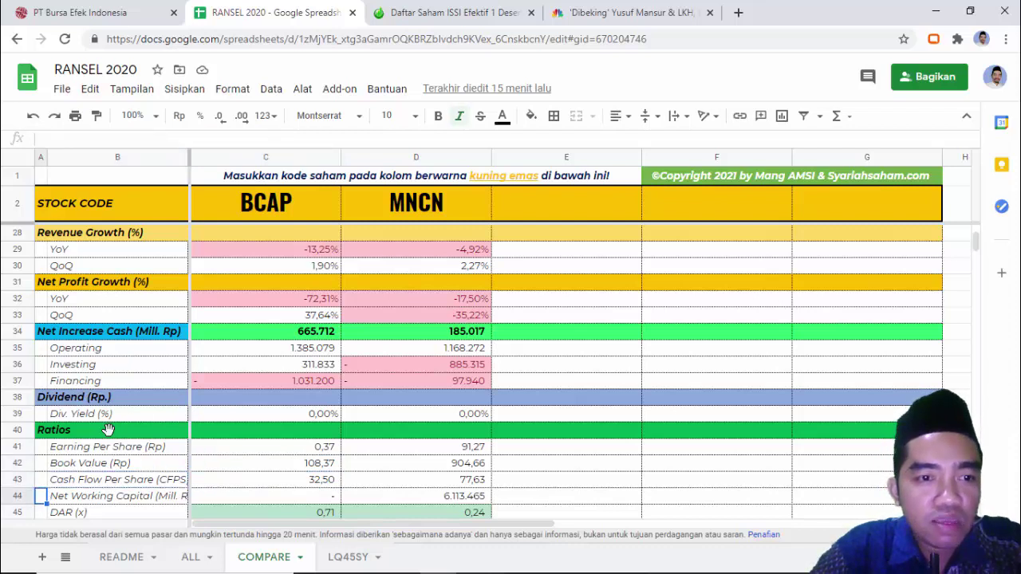
key("Right")
key("Left")
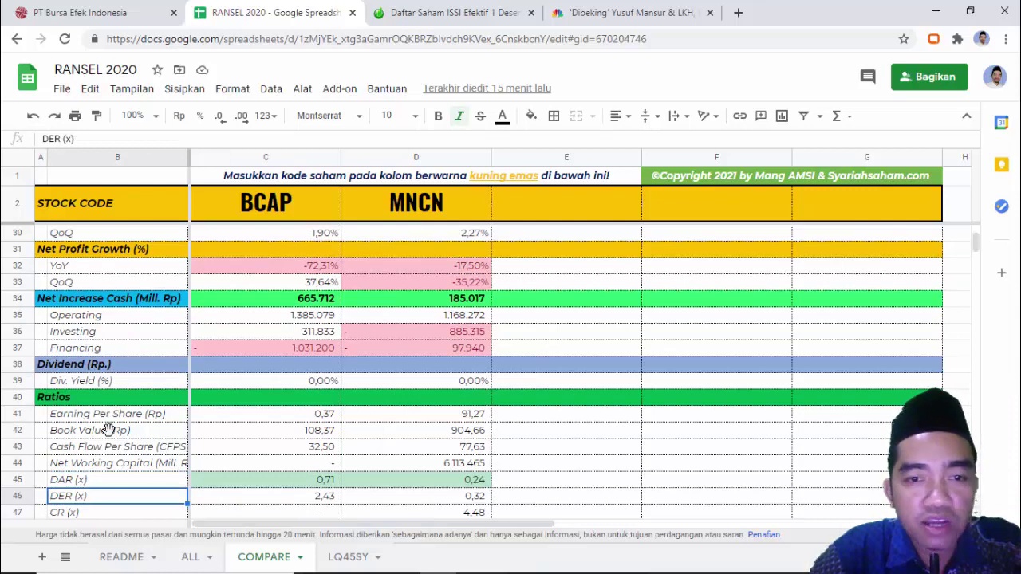
key("Right")
key("Right")
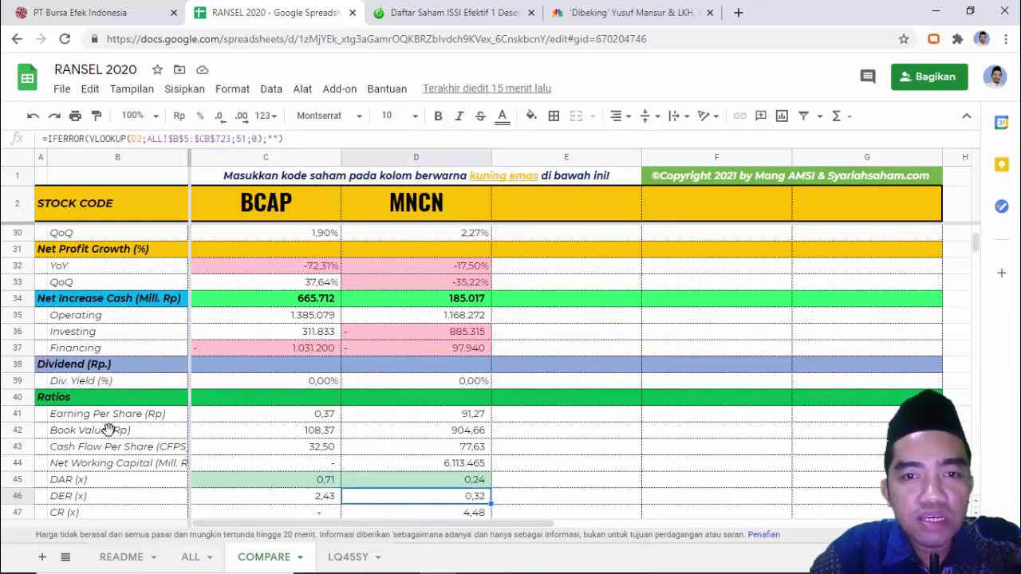
key("Down")
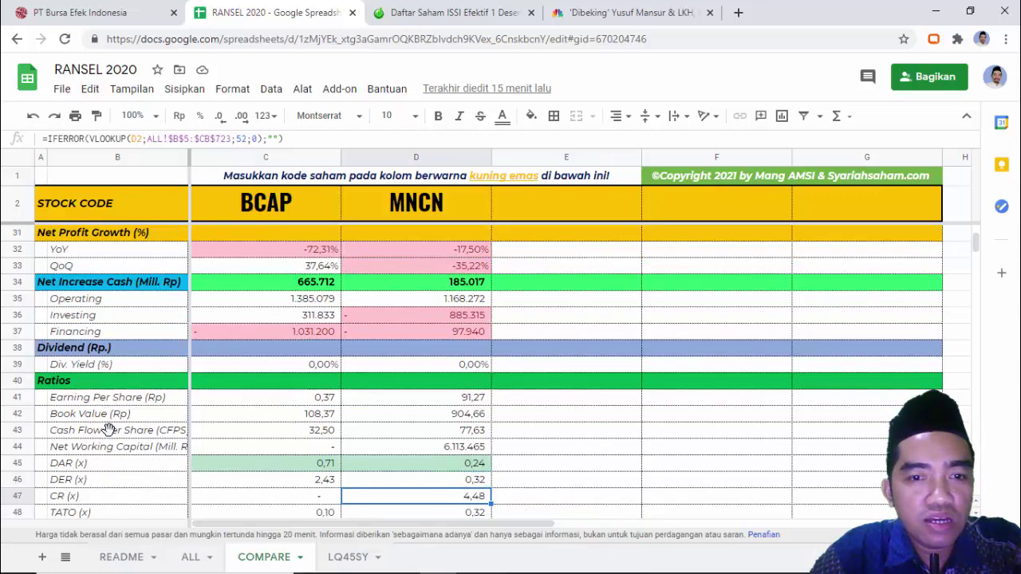
Compare the TATO, NPM and ROE ratios of BCAP and MNCN, continuing down to the PSR row
key("Down")
key("Left")
key("Left")
key("Down")
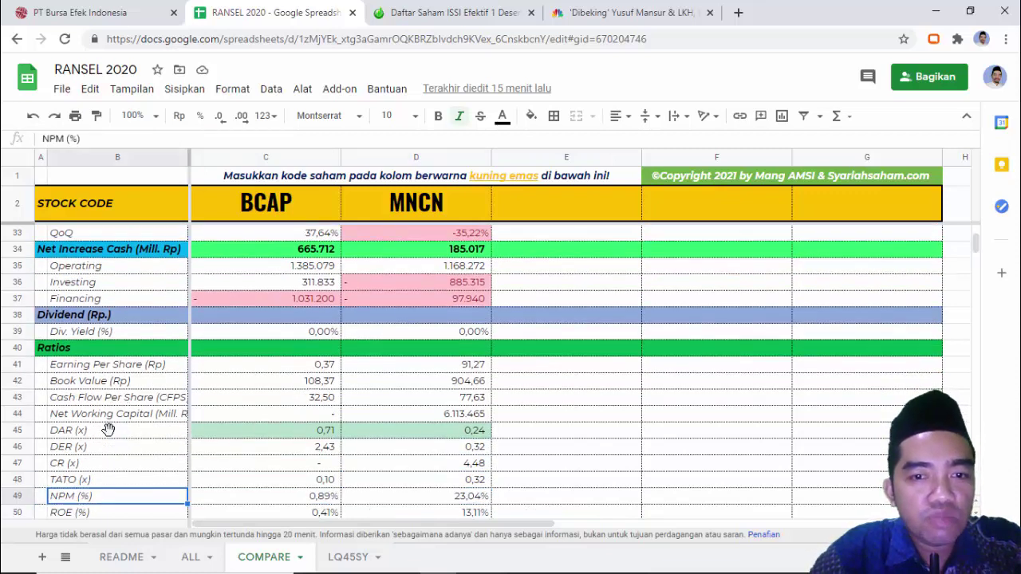
key("Right")
key("Right")
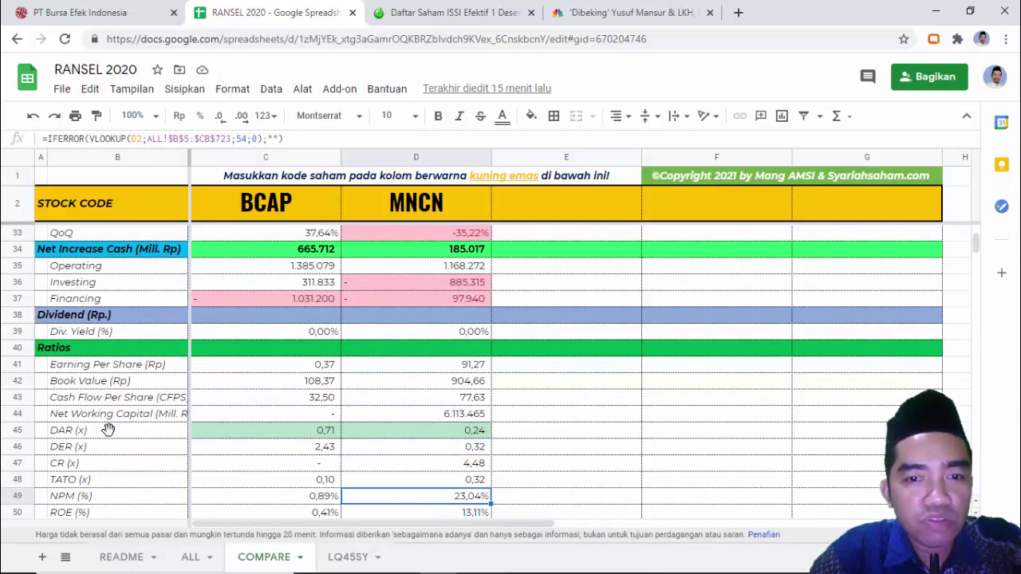
key("Down")
key("Down")
key("Left")
key("Left")
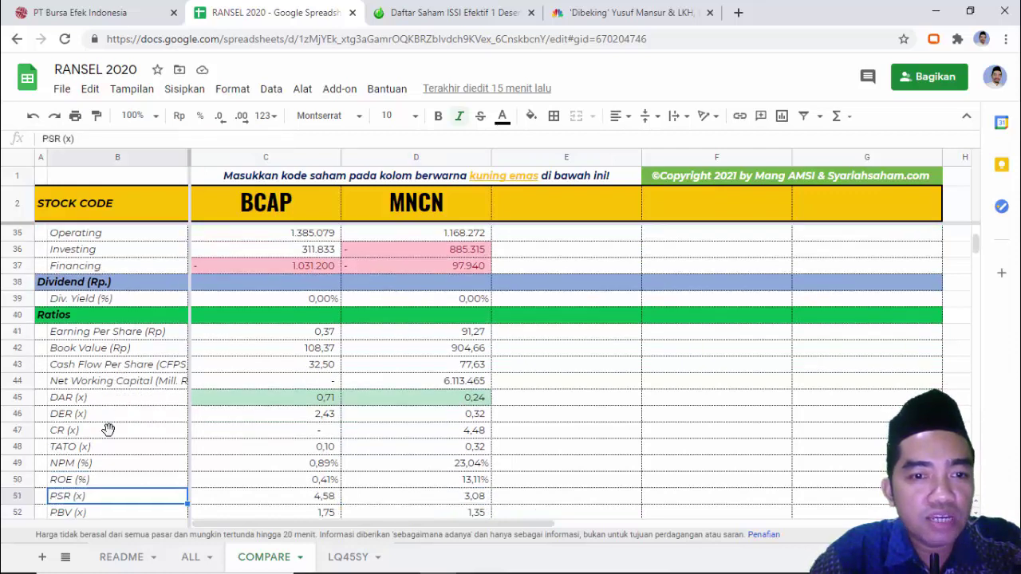
Compare the ROE, PSR, PBV and PER ratios, checking BCAP's PER and MNCN's PBV
key("Up")
key("Right")
key("Up")
key("Down")
key("Down")
key("Down")
key("Down")
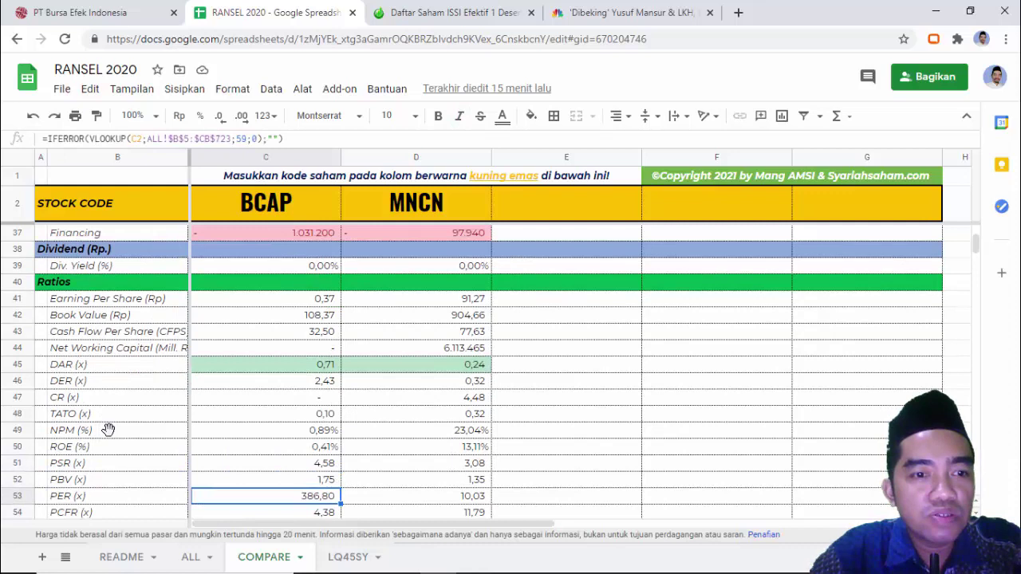
key("Up")
key("Right")
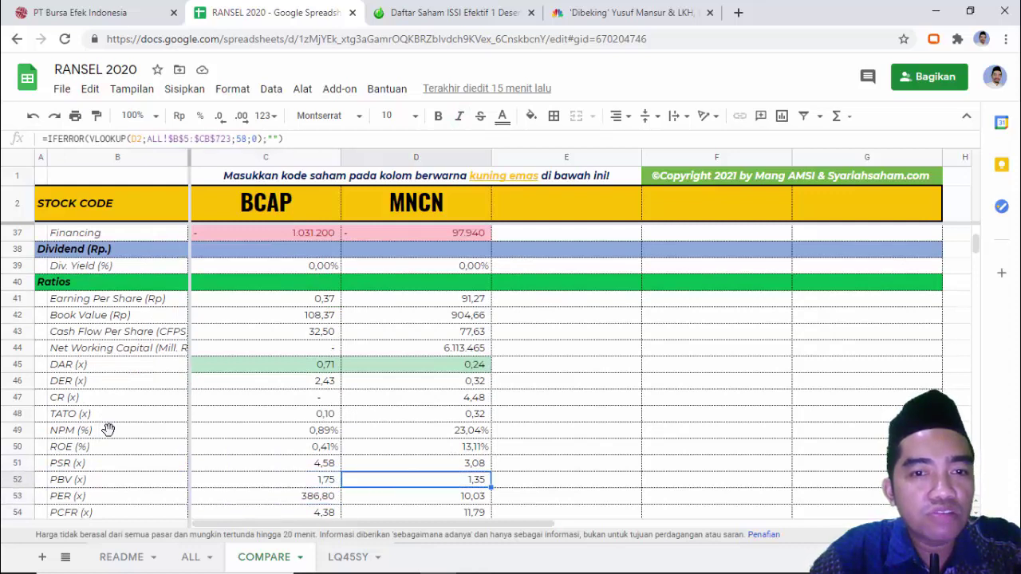
Compare the PBV of BCAP and MNCN, continuing down the ratio labels to the Valuation heading
key("Left")
key("Right")
key("Left")
key("Right")
key("Left")
key("Left")
key("Down")
key("Down")
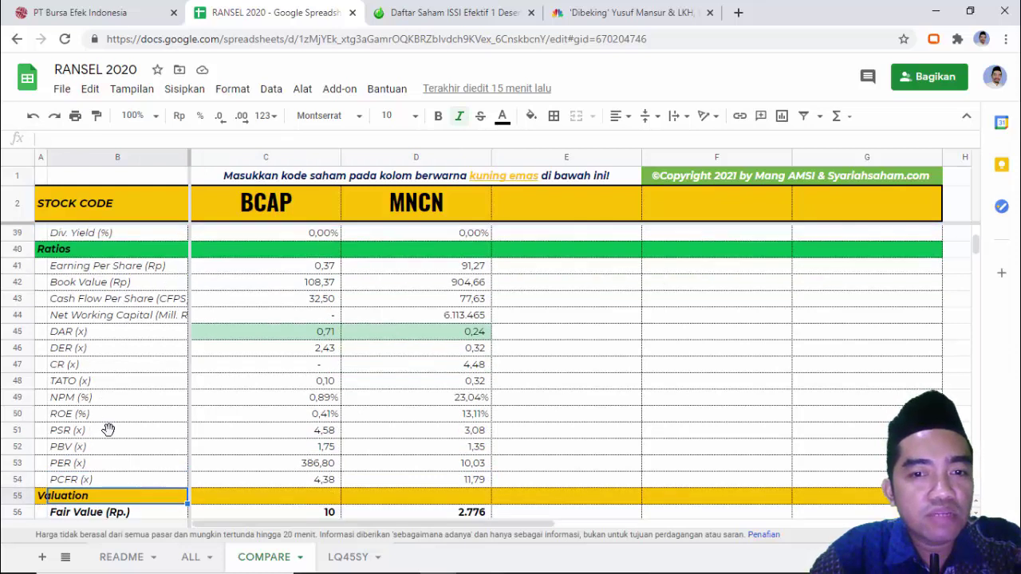
Review the ratio rows back up to the Dividend heading and compare the PER of BCAP and MNCN
key("Up")
key("Up")
key("Up")
key("Up")
key("Up")
key("Up")
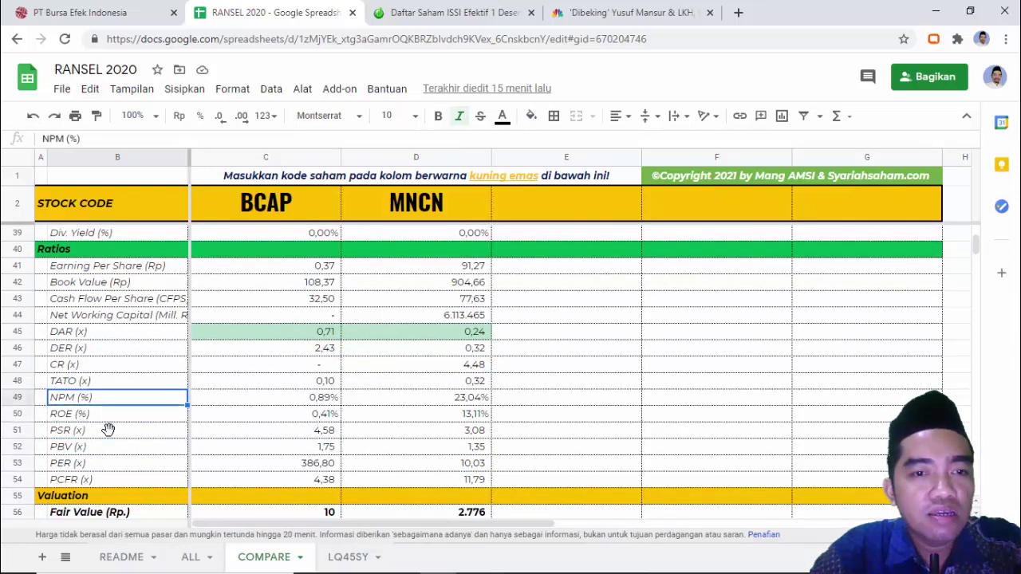
key("Up")
key("Up")
key("Up")
key("Up")
key("Up")
key("Up")
key("Up")
key("Up")
key("Up")
key("Up")
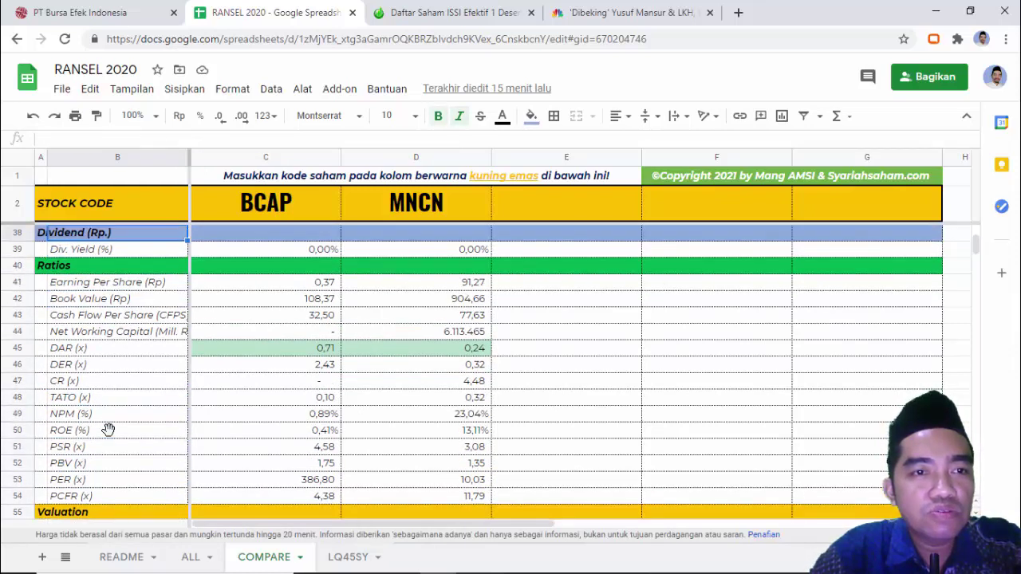
left_click(295, 484)
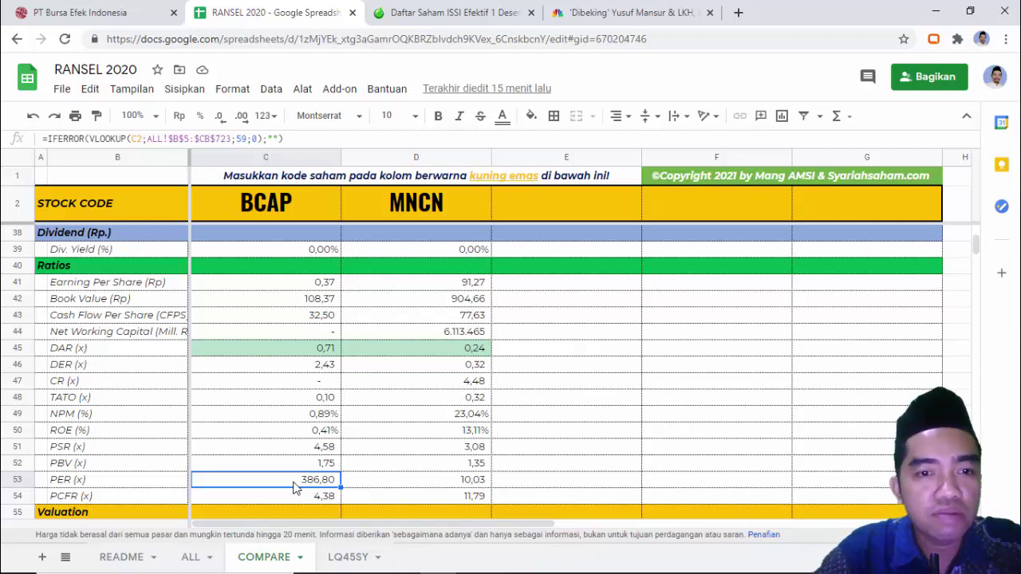
left_click(429, 487)
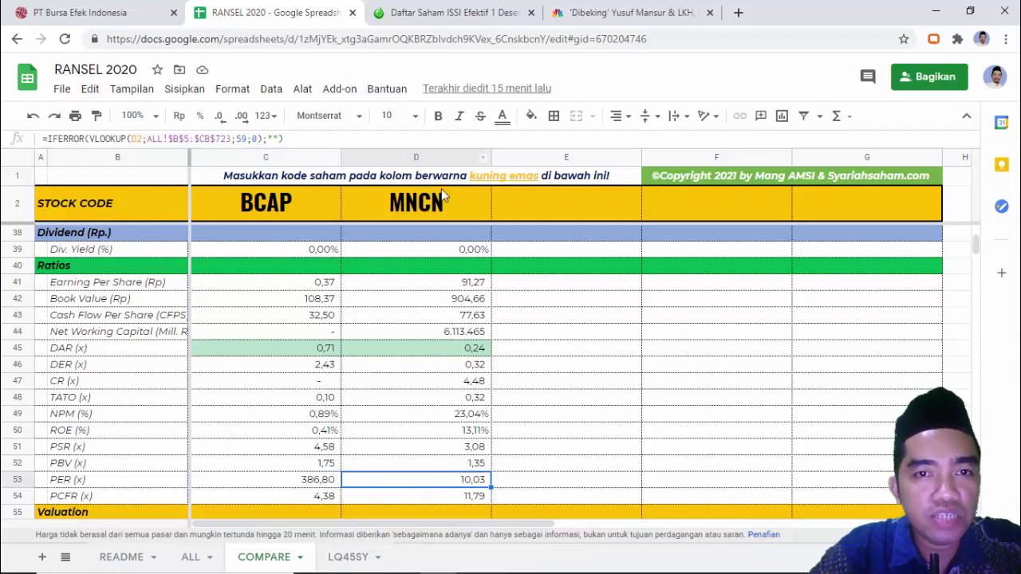
Add BMTR as the third stock code in the comparison, beside MNCN
left_click(522, 197)
type("B")
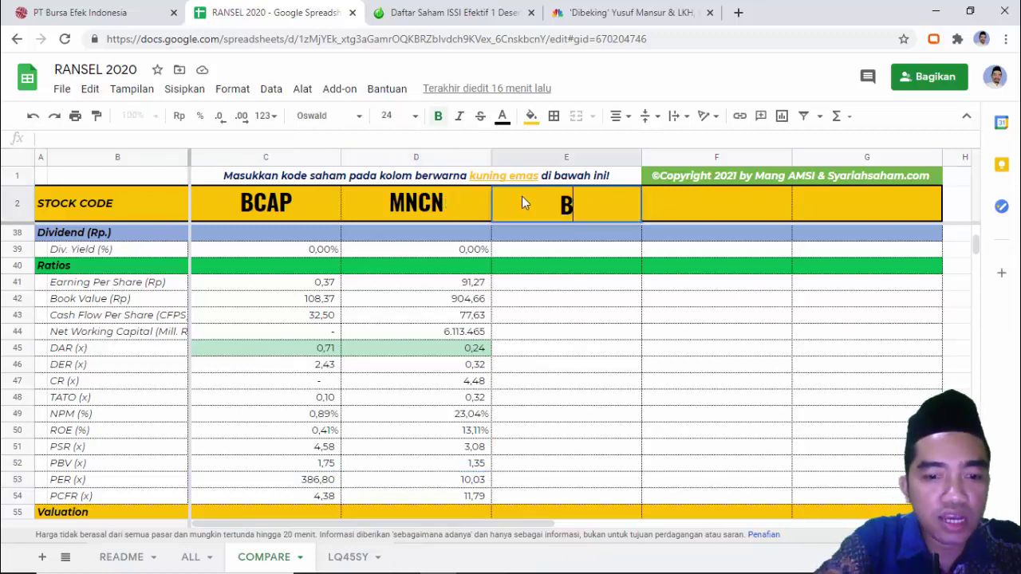
type("MTR")
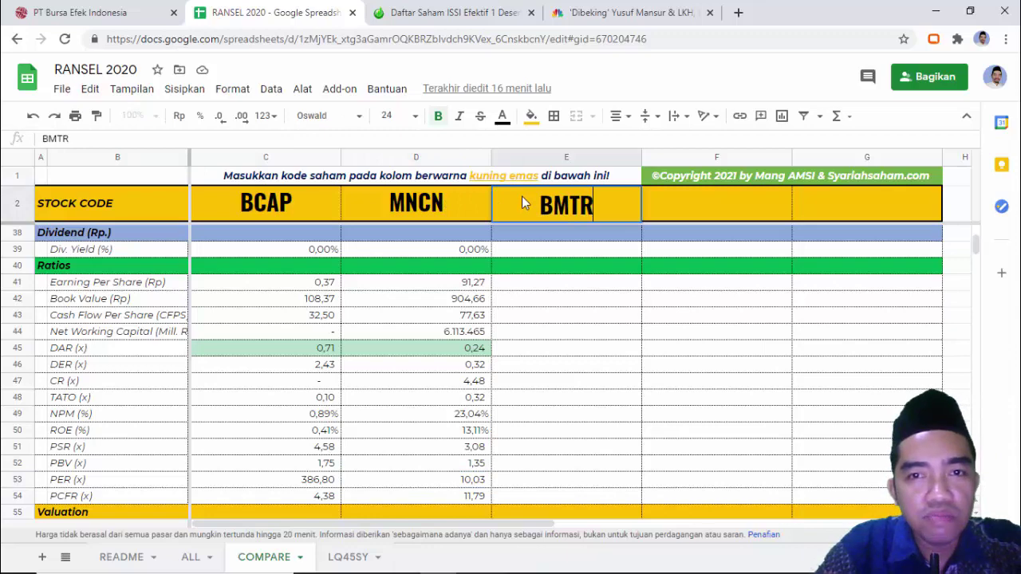
key("Return")
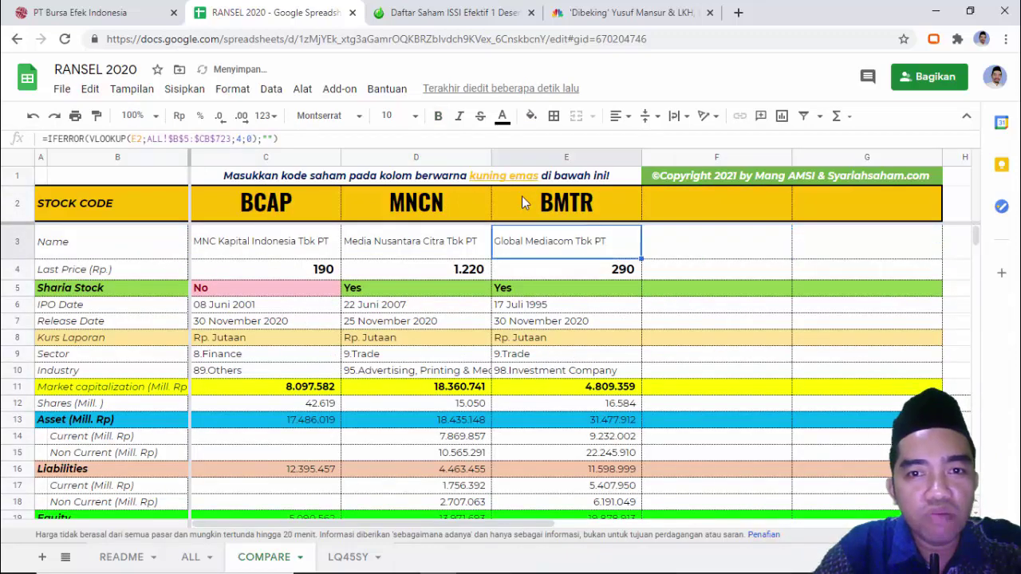
Review BMTR's figures from the company name down to the Fair Value and Margin of Safety rows
key("Down")
key("Down")
key("Down")
key("Down")
key("Down")
key("Down")
key("Down")
key("Down")
key("Down")
key("Down")
key("Down")
key("Down")
key("Down")
key("Down")
key("Down")
key("Down")
key("Down")
key("Down")
key("Down")
key("Down")
key("Down")
key("Down")
key("Down")
key("Down")
key("Down")
key("Down")
key("Down")
key("Down")
key("Down")
key("Down")
key("Down")
key("Down")
key("Down")
key("Down")
key("Down")
key("Down")
key("Down")
key("Down")
key("Down")
key("Down")
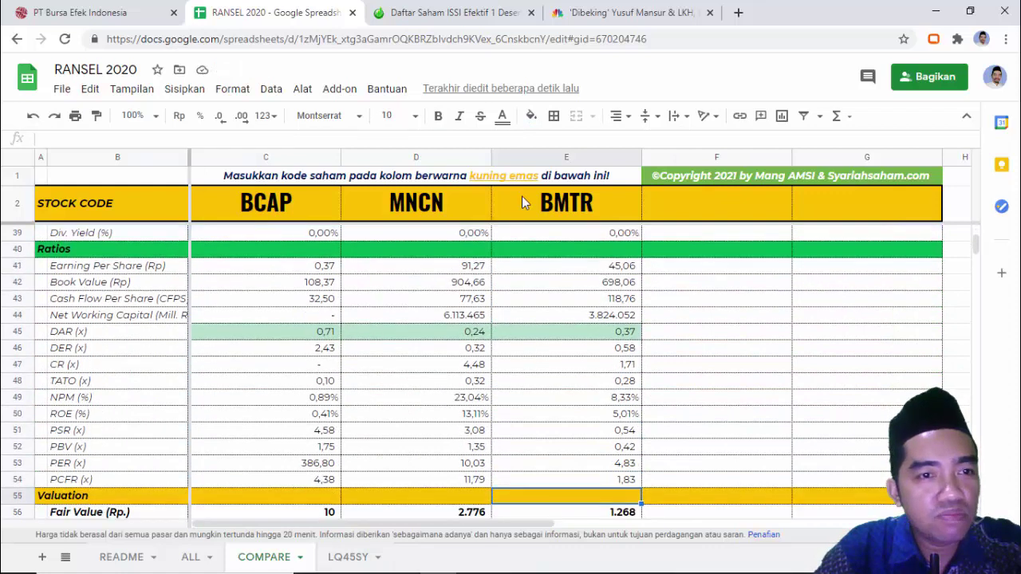
key("Down")
key("Down")
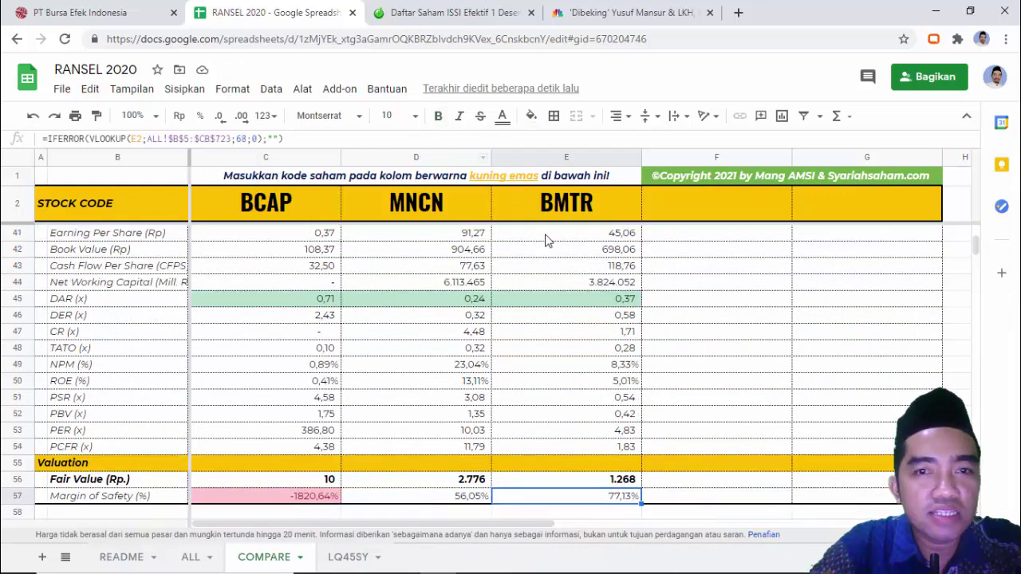
Check BMTR's Book Value, PBV and PER against the other two stocks
left_click(606, 249)
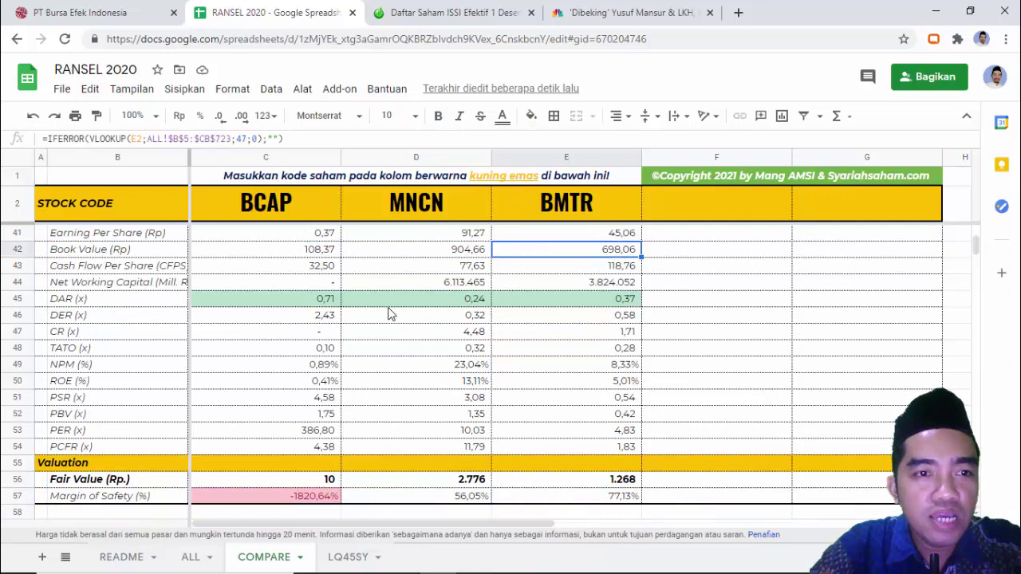
left_click(602, 417)
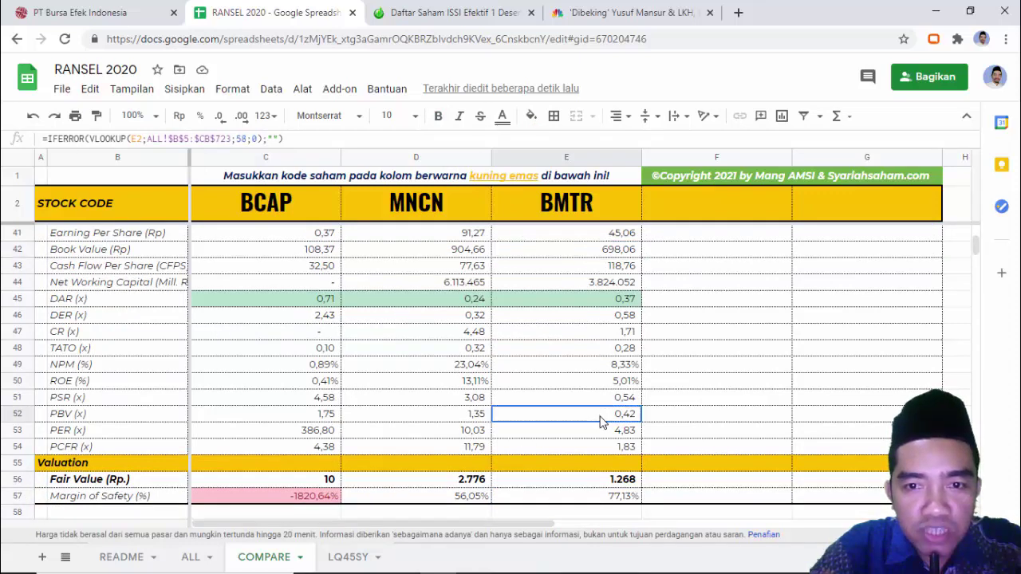
left_click(605, 435)
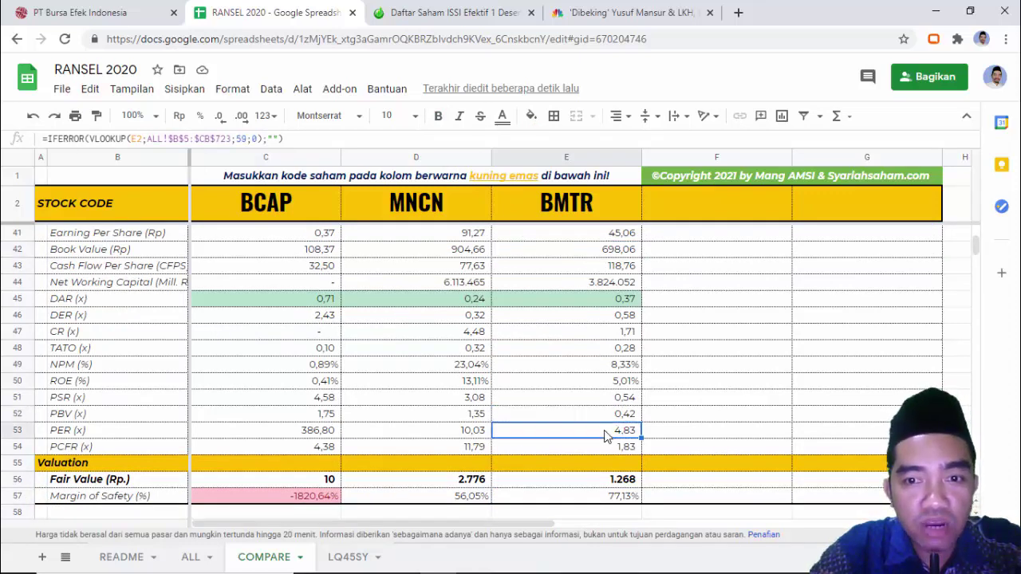
Review BMTR's ratios from PER back up to the Financing and Investing cash flow rows
key("Up")
key("Up")
key("Up")
key("Up")
key("Up")
key("Up")
key("Up")
key("Up")
key("Up")
key("Up")
key("Up")
key("Up")
key("Up")
key("Up")
key("Up")
key("Up")
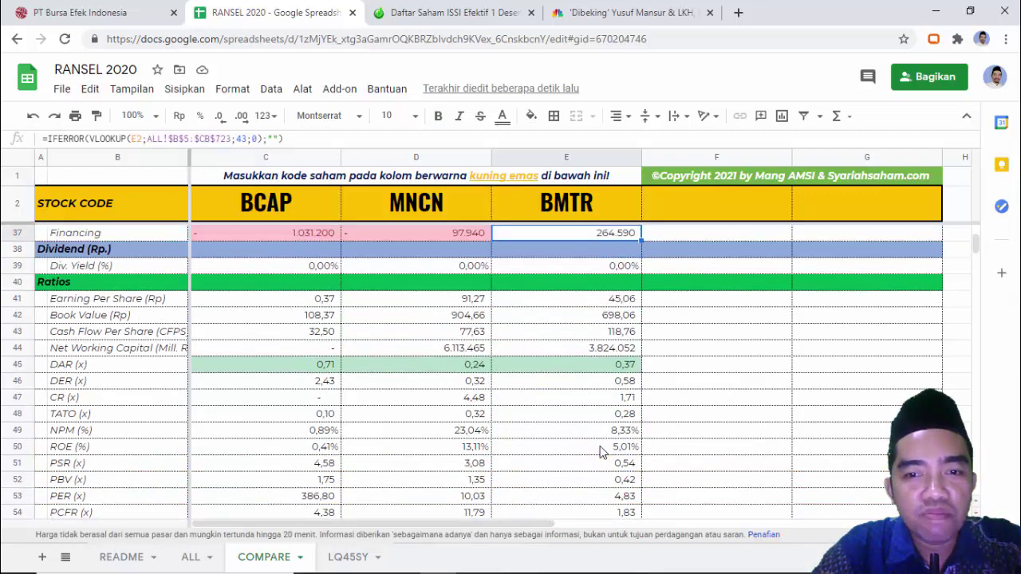
key("Up")
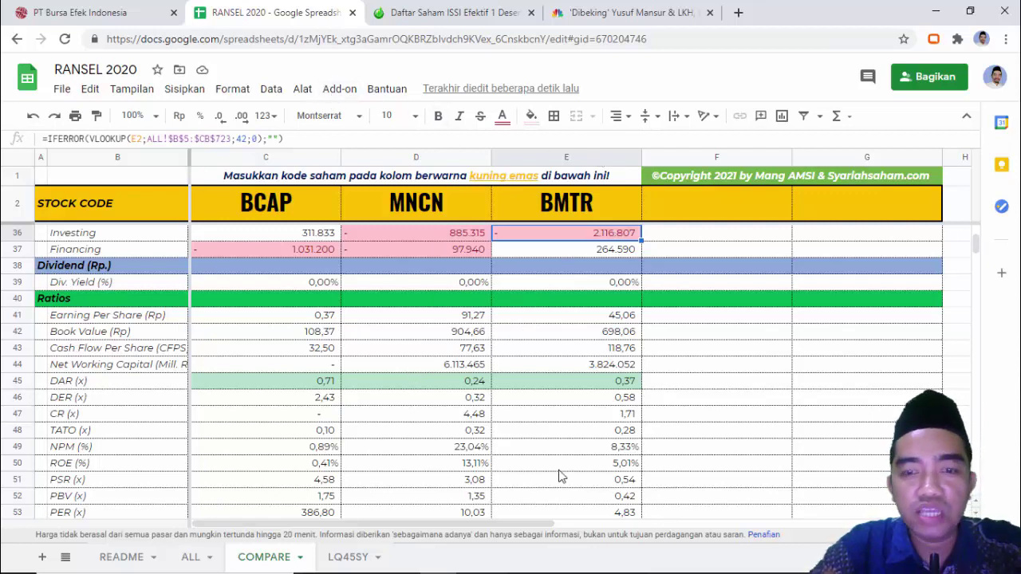
Examine BMTR's company profile, market capitalization, assets and current liabilities beside the other stocks
left_click(568, 204)
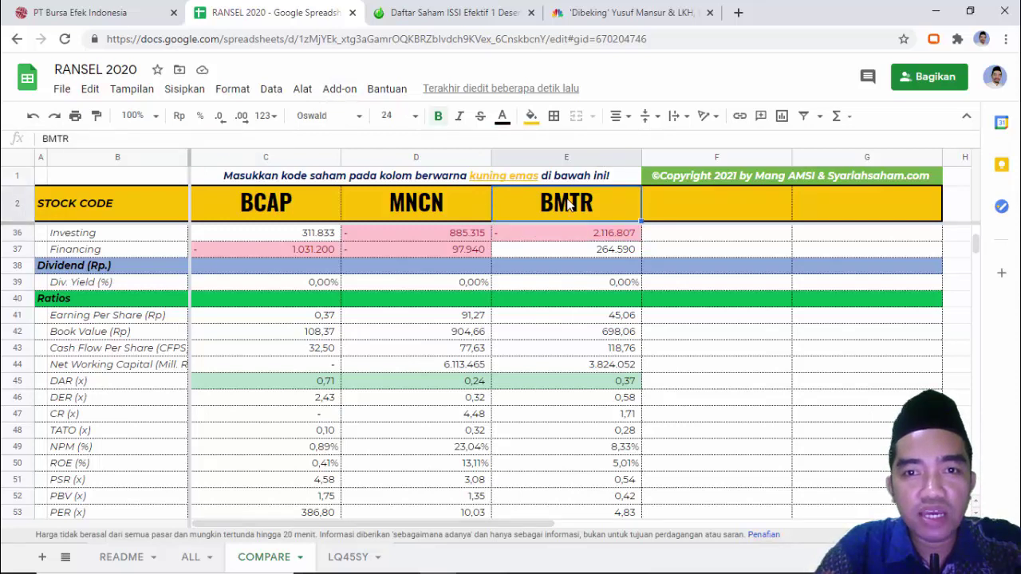
key("Down")
key("Down")
key("Down")
key("Down")
key("Down")
key("Down")
key("Down")
key("Down")
key("Down")
key("Down")
key("Down")
key("Down")
key("Down")
key("Down")
key("Down")
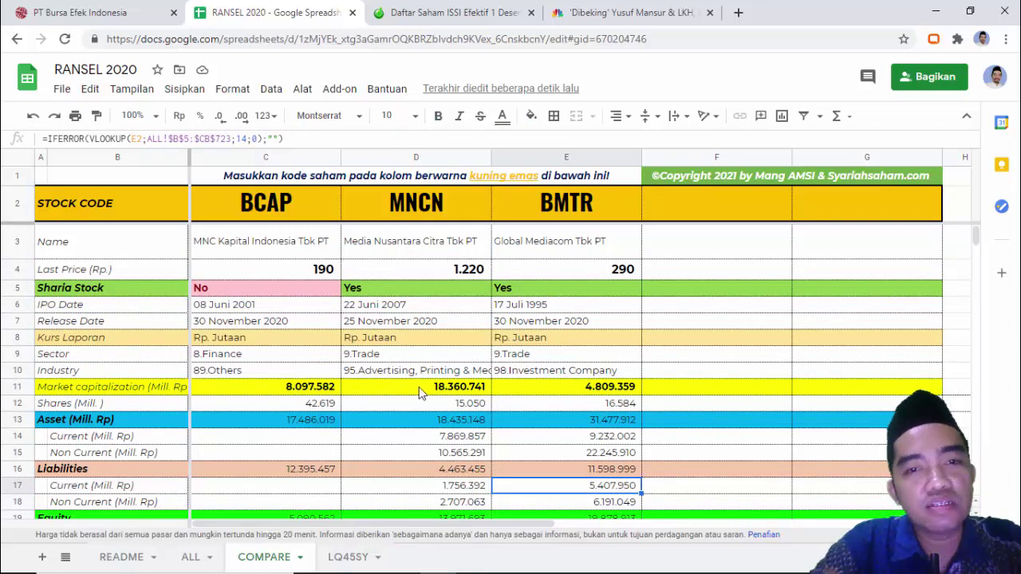
Review BCAP's figures from Non Current assets down through growth and cash flow to DAR and DER
left_click(282, 459)
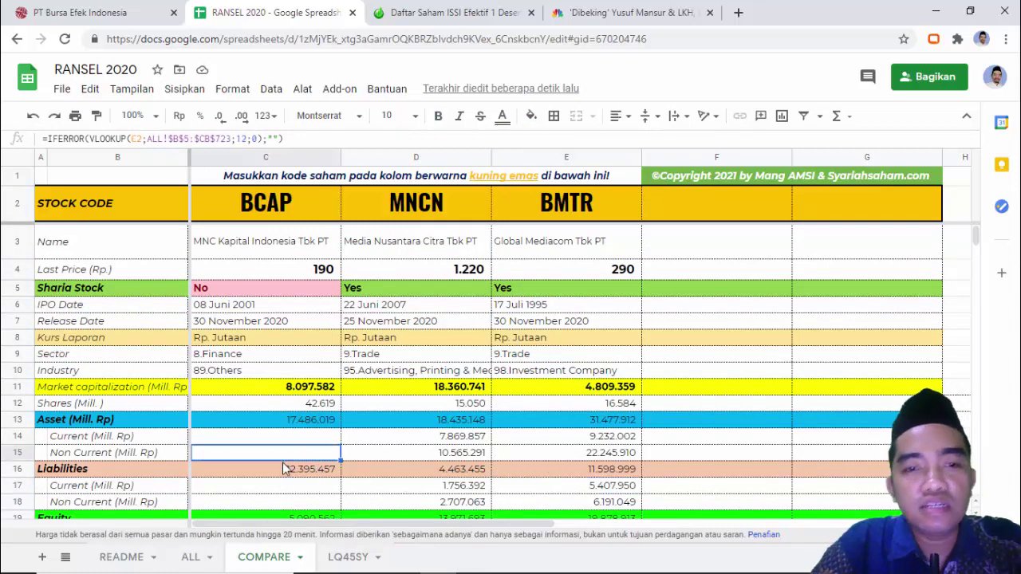
key("Down")
key("Down")
key("Down")
key("Down")
key("Down")
key("Down")
key("Down")
key("Down")
key("Down")
key("Down")
key("Down")
key("Down")
key("Down")
key("Down")
key("Down")
key("Down")
key("Down")
key("Down")
key("Down")
key("Down")
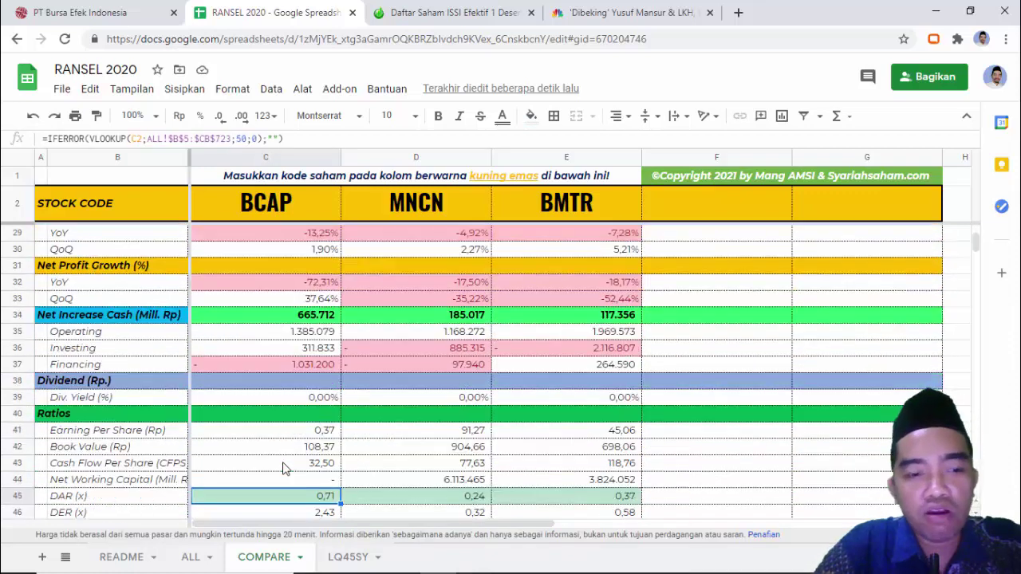
key("Down")
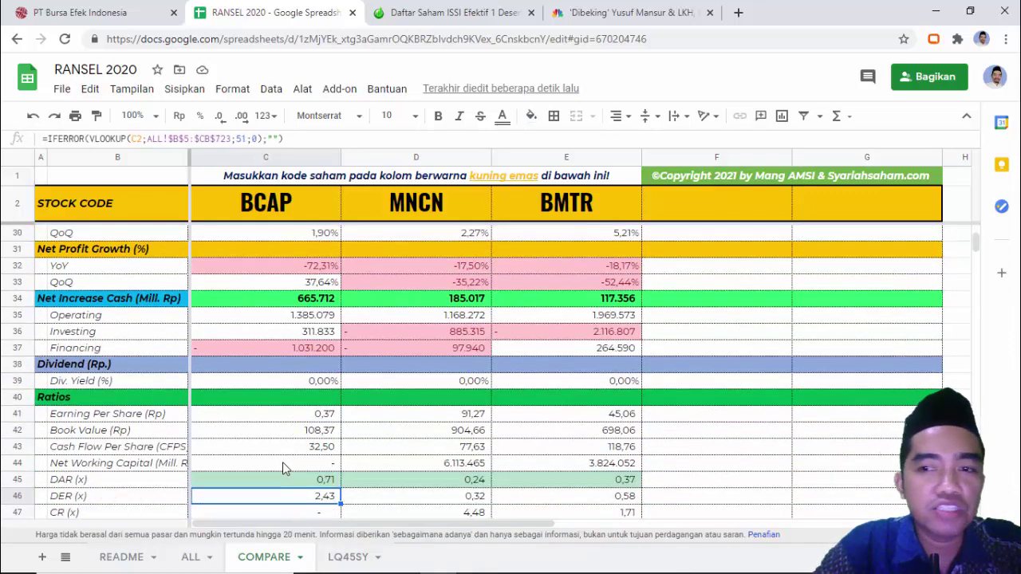
Examine BCAP's remaining ratios from CR down to its Fair Value and Margin of Safety
key("Down")
key("Down")
key("Down")
key("Down")
key("Down")
key("Down")
key("Down")
key("Down")
key("Down")
key("Down")
key("Down")
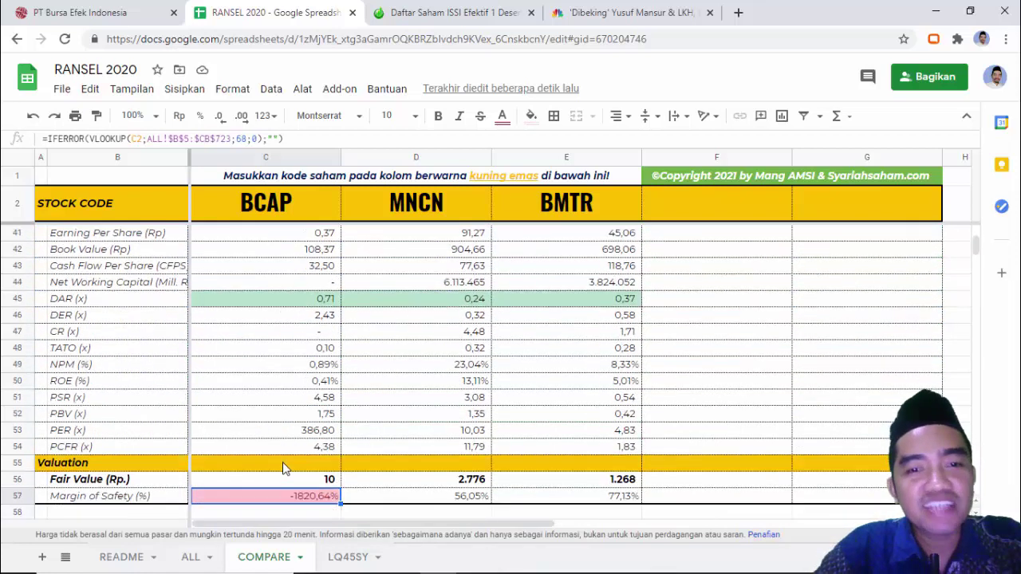
Review BCAP's column from Margin of Safety back up through the ratios to the Dividend heading
key("Up")
key("Up")
key("Up")
key("Up")
key("Up")
key("Up")
key("Up")
key("Up")
key("Up")
key("Up")
key("Up")
key("Up")
key("Up")
key("Up")
key("Up")
key("Up")
key("Up")
key("Up")
key("Up")
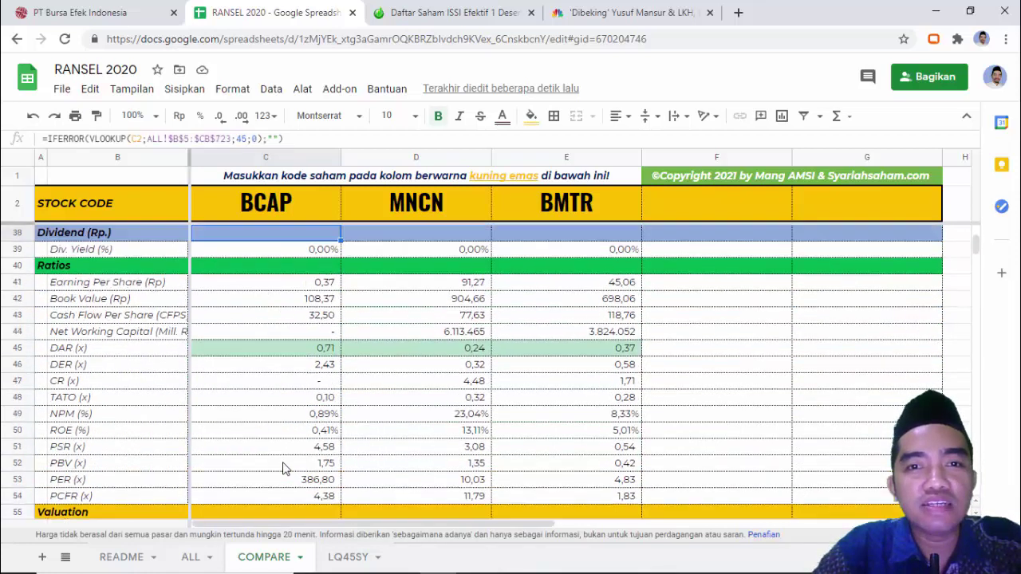
key("Up")
key("Up")
key("Down")
key("Down")
key("Down")
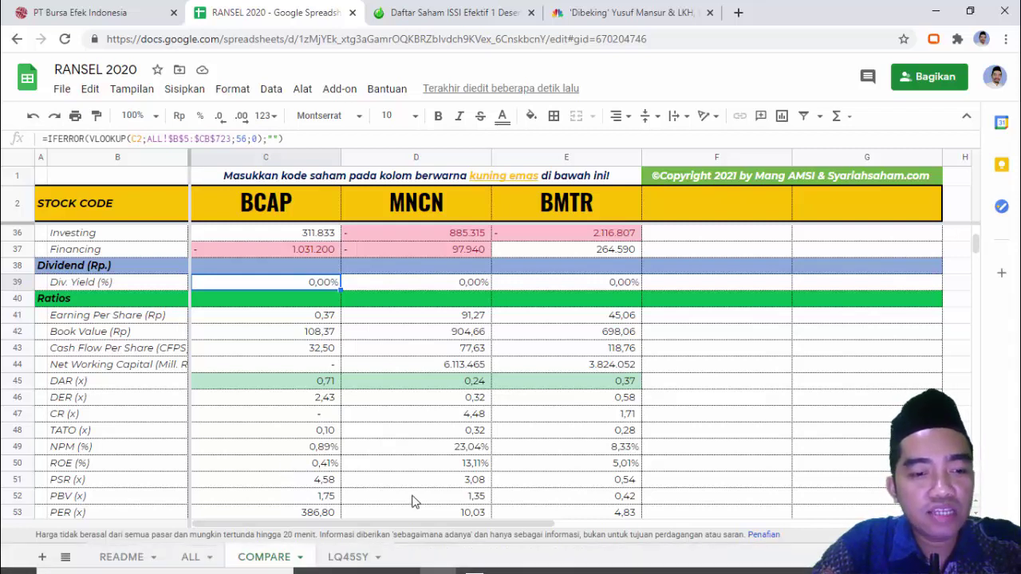
Switch to the BCAP PowerPoint slide show and advance past the profit or loss statement to the Syariah Saham links slide
key("super+Tab")
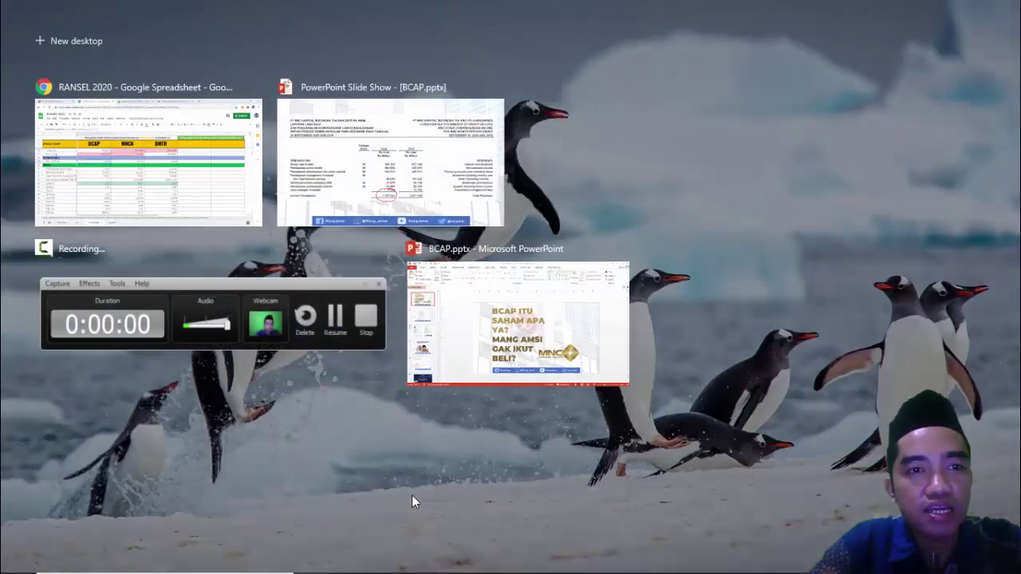
key("Escape")
key("super+Tab")
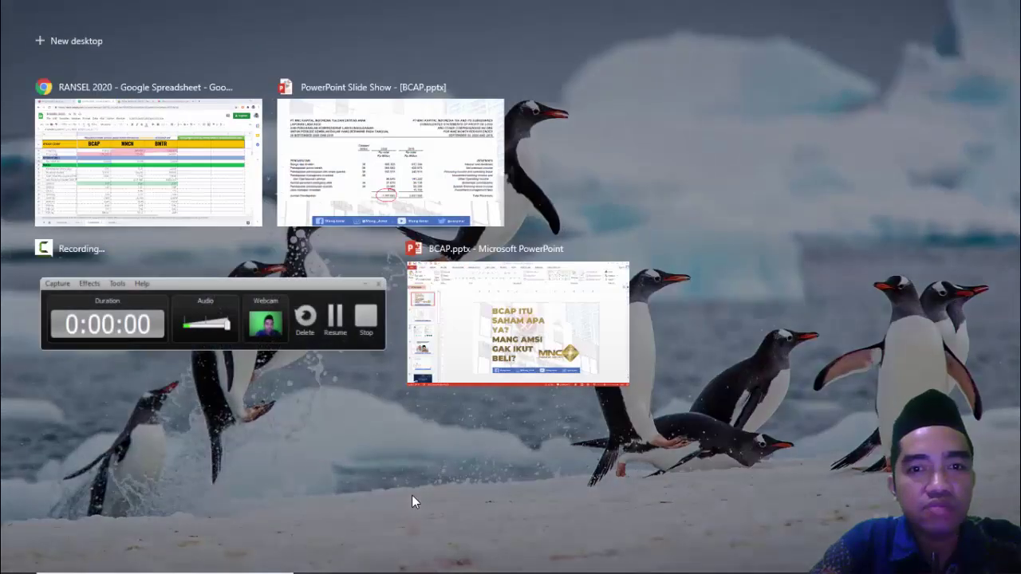
left_click(519, 368)
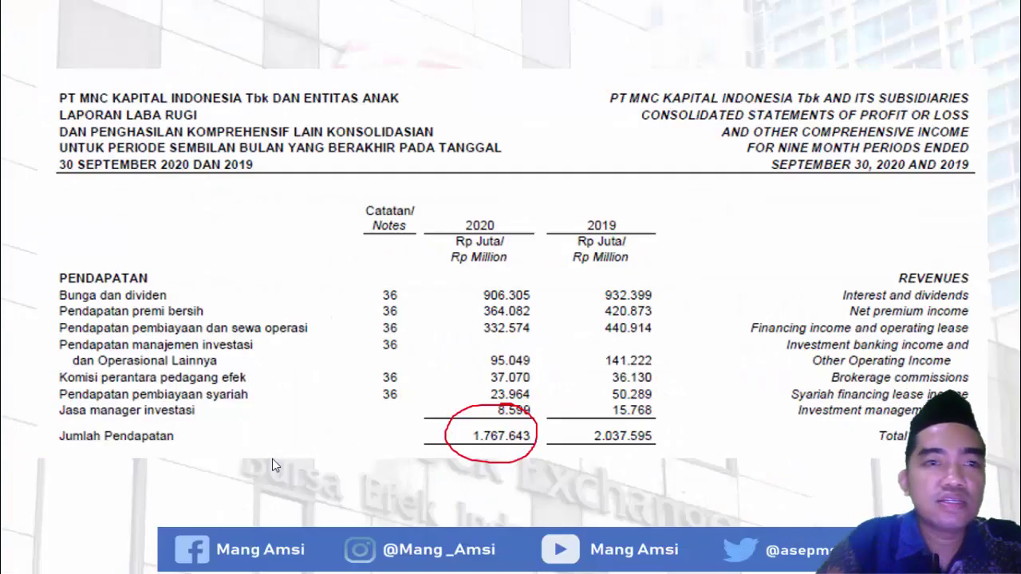
key("Right")
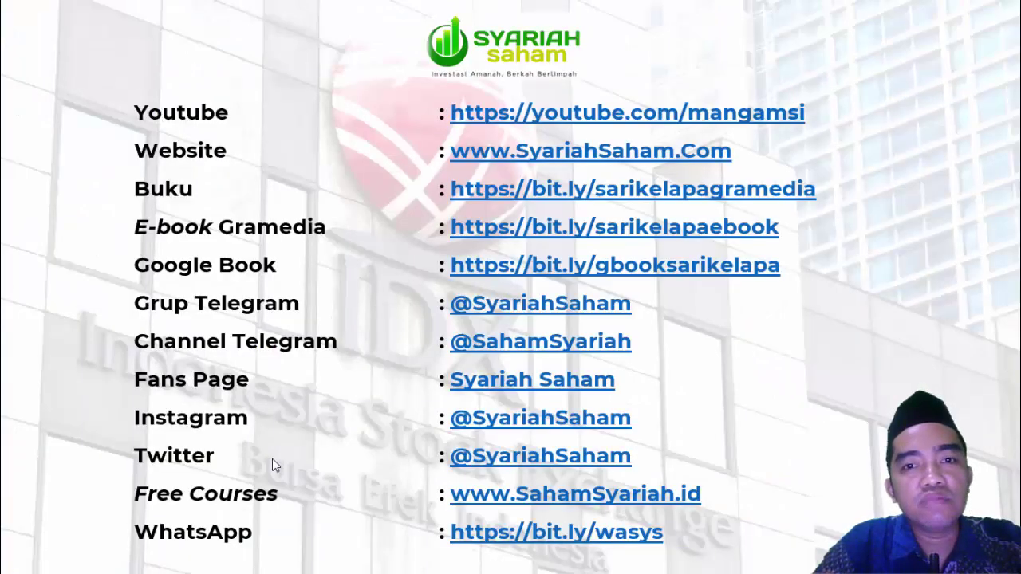